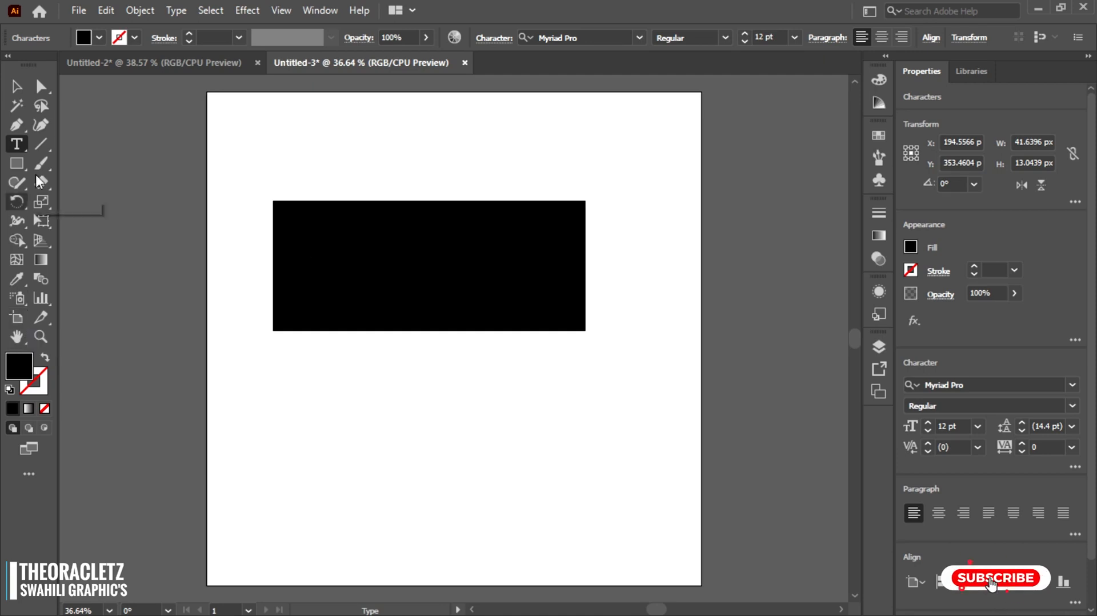
- Set the selected text's fill color to white (F9F9F9)
{"action": "left_click", "coordinate": [16, 86]}
{"action": "double_click", "coordinate": [17, 363]}
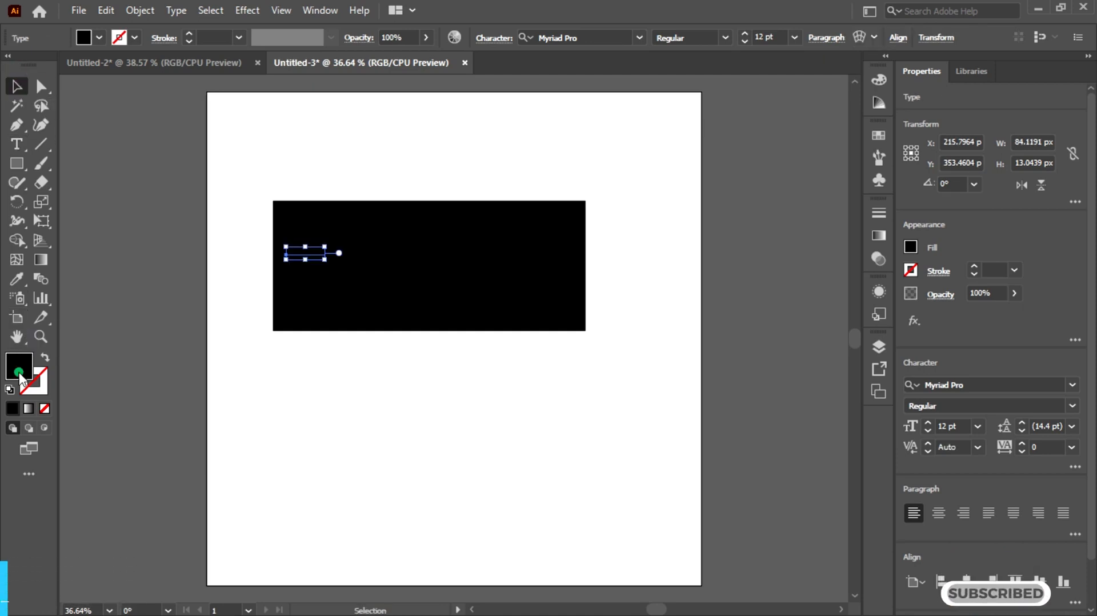
{"action": "left_click_drag", "start_coordinate": [582, 260], "coordinate": [561, 229]}
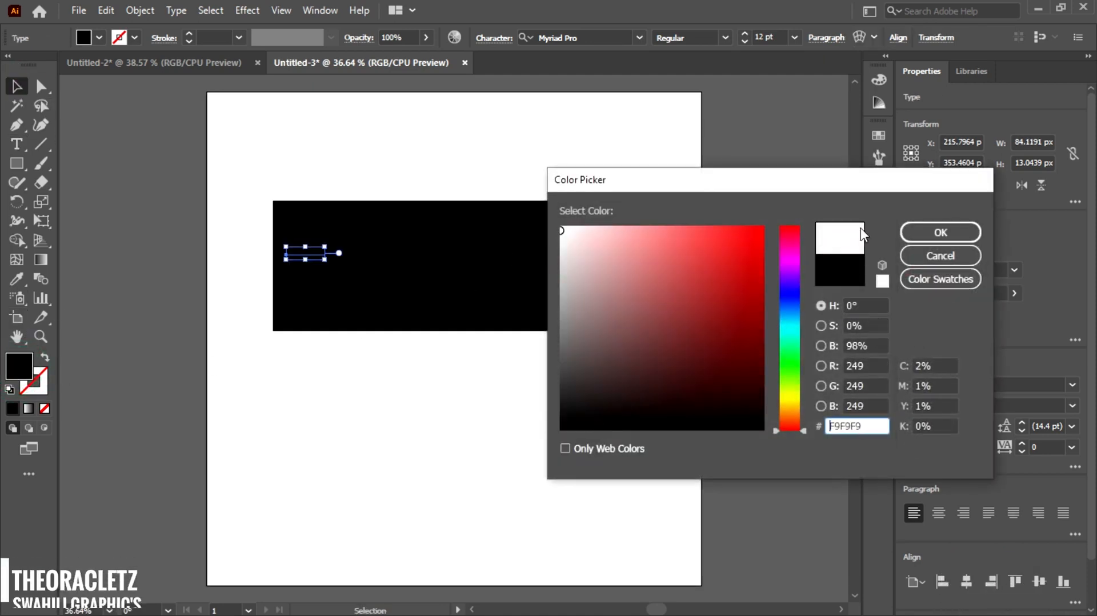
{"action": "left_click", "coordinate": [926, 230]}
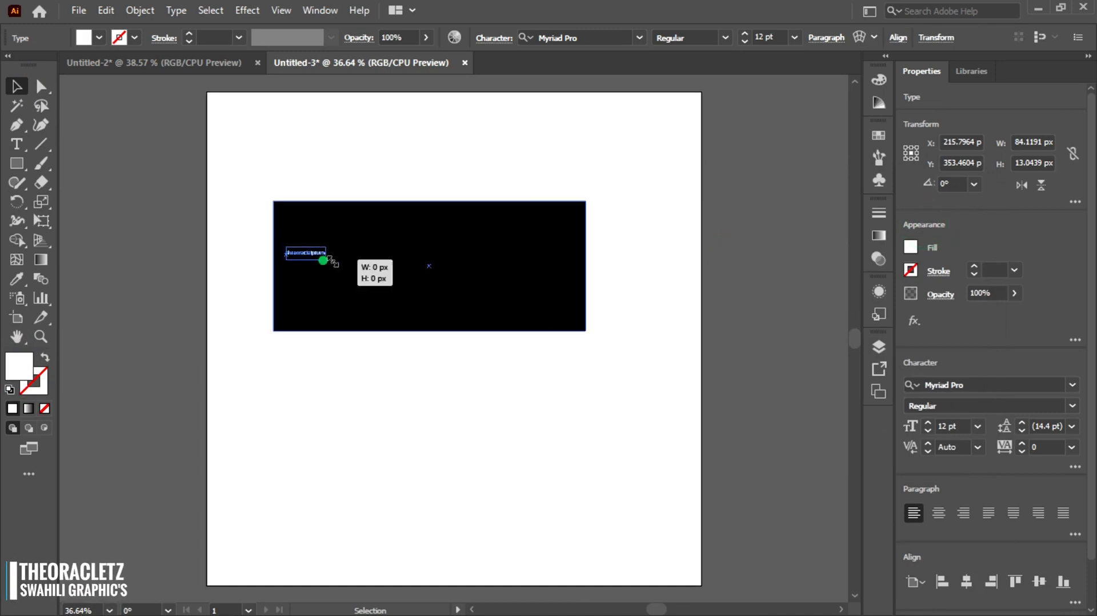
- Scale the text up to about 73 pt and change its font to Morganite Black
{"action": "left_click_drag", "start_coordinate": [333, 262], "coordinate": [558, 288]}
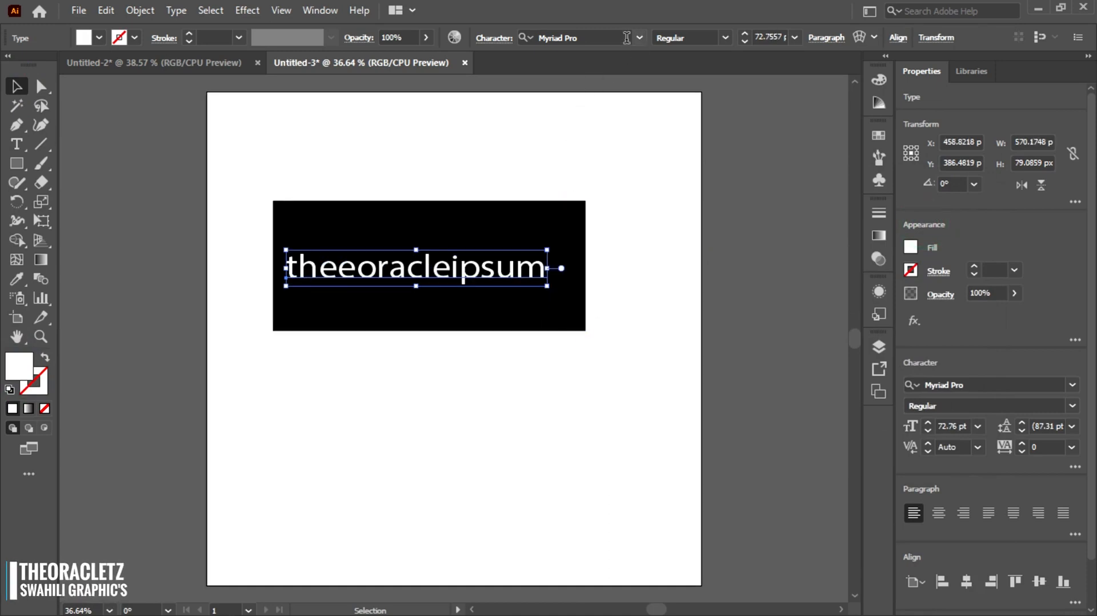
{"action": "left_click", "coordinate": [627, 38]}
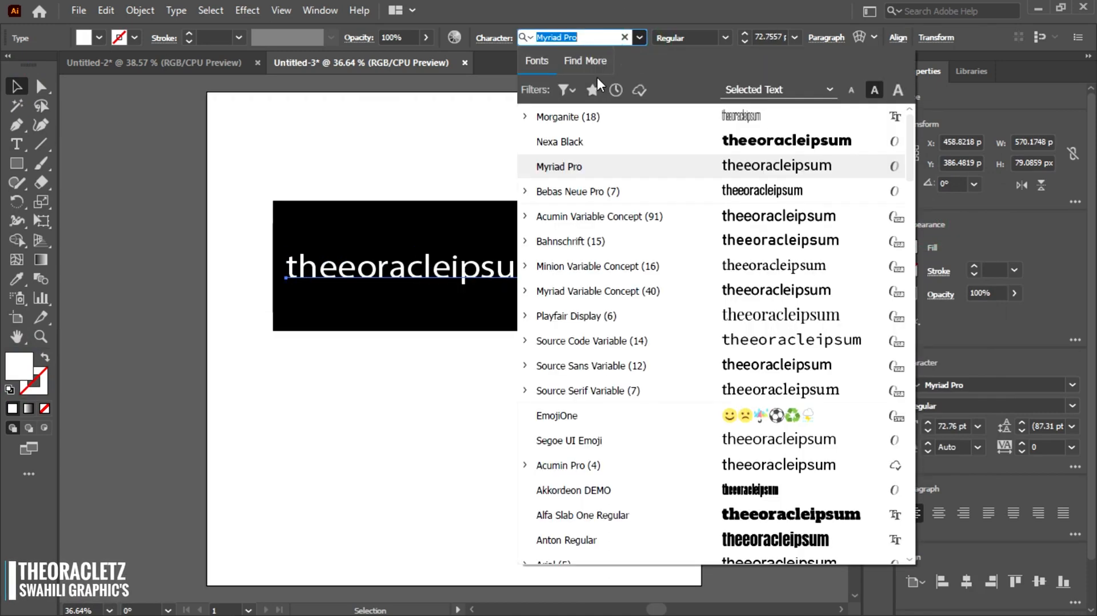
{"action": "type", "text": "morg"}
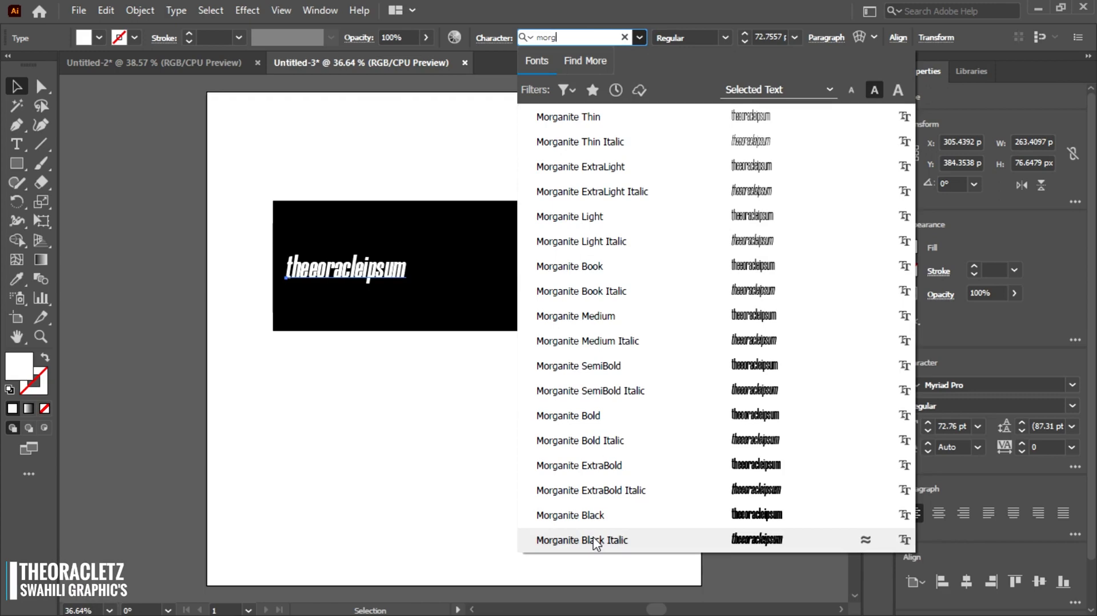
{"action": "left_click", "coordinate": [594, 517]}
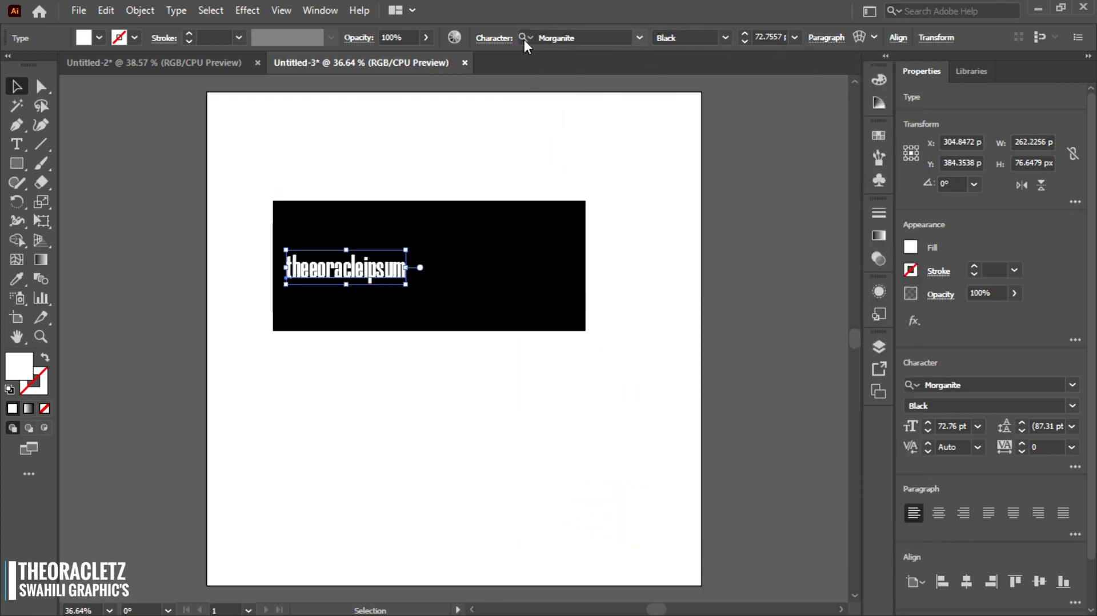
- Apply All Caps to the text in the character settings
{"action": "left_click", "coordinate": [495, 38]}
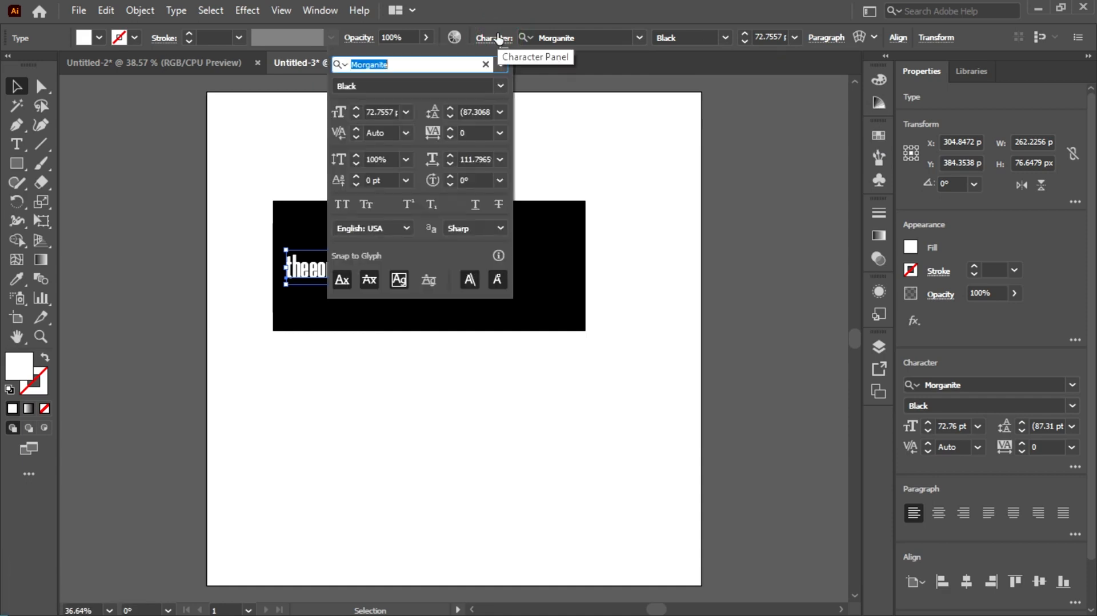
{"action": "left_click", "coordinate": [344, 205]}
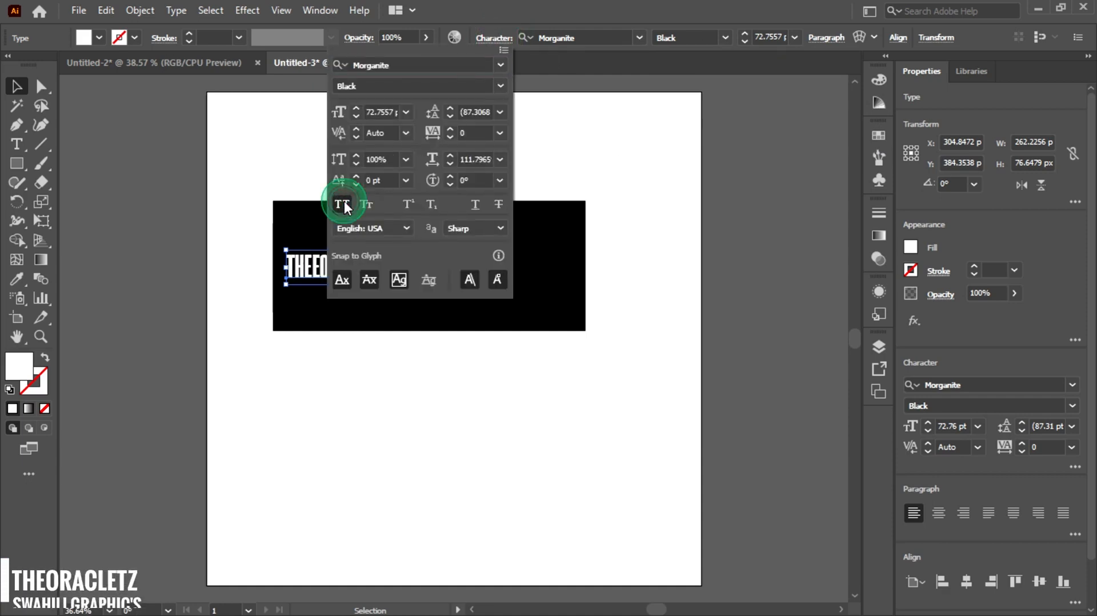
{"action": "left_click", "coordinate": [594, 13]}
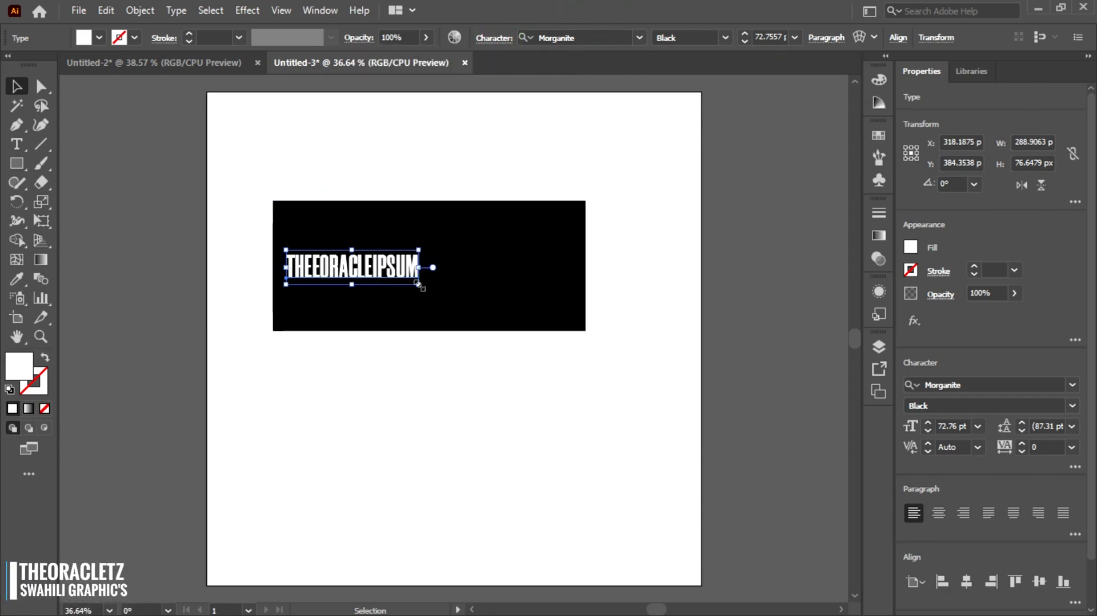
- Scale the text to about 154 pt and retype its ending so it reads THEORACLETZ
{"action": "left_click_drag", "start_coordinate": [418, 284], "coordinate": [531, 324]}
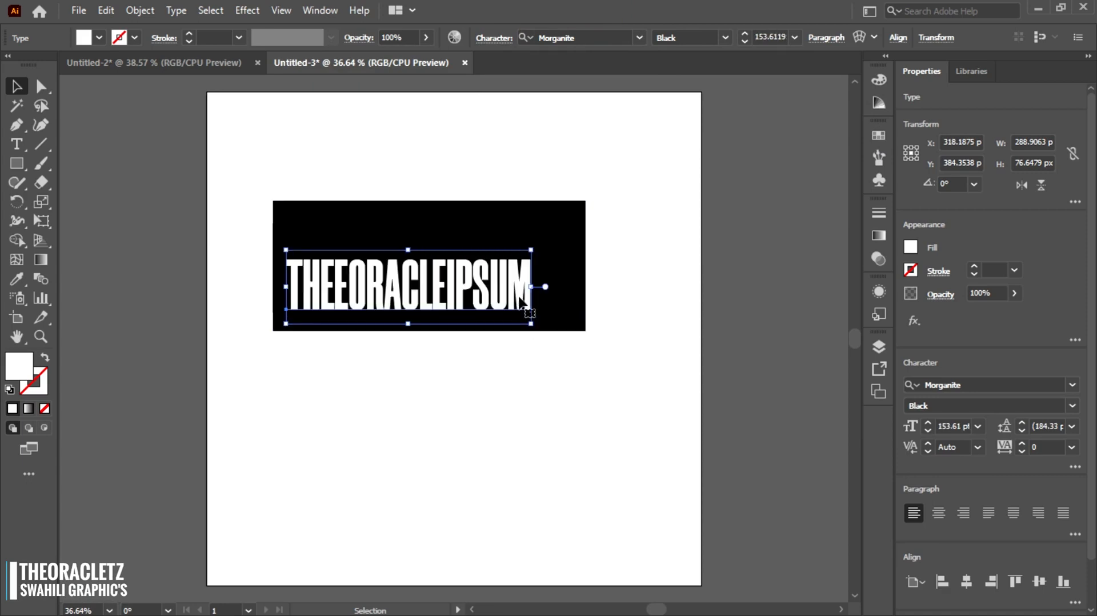
{"action": "left_click", "coordinate": [517, 289]}
{"action": "left_click", "coordinate": [527, 287]}
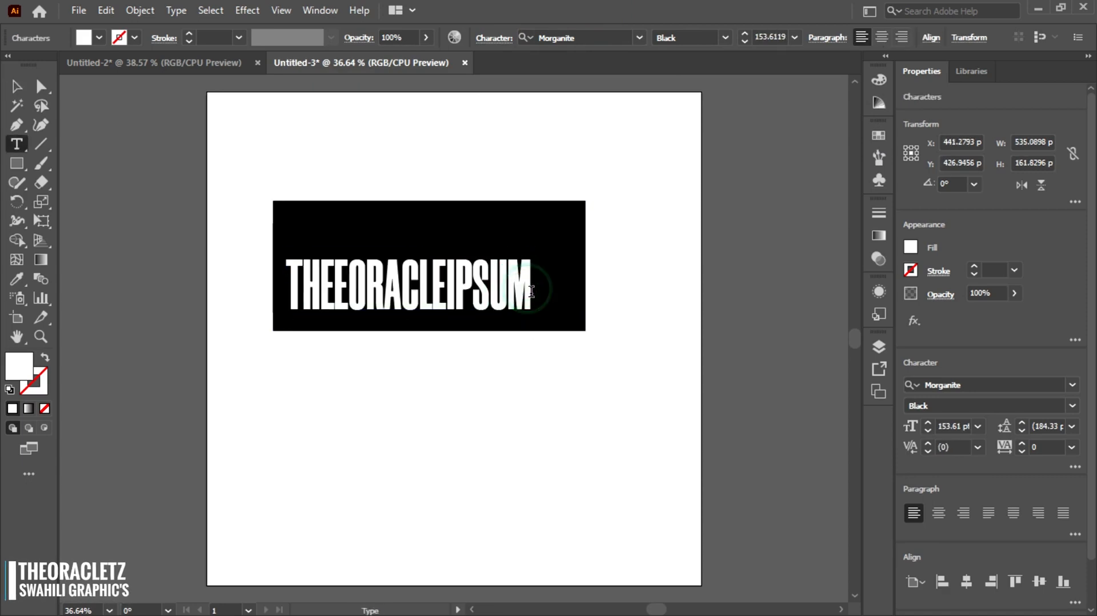
{"action": "key", "text": "BackSpace"}
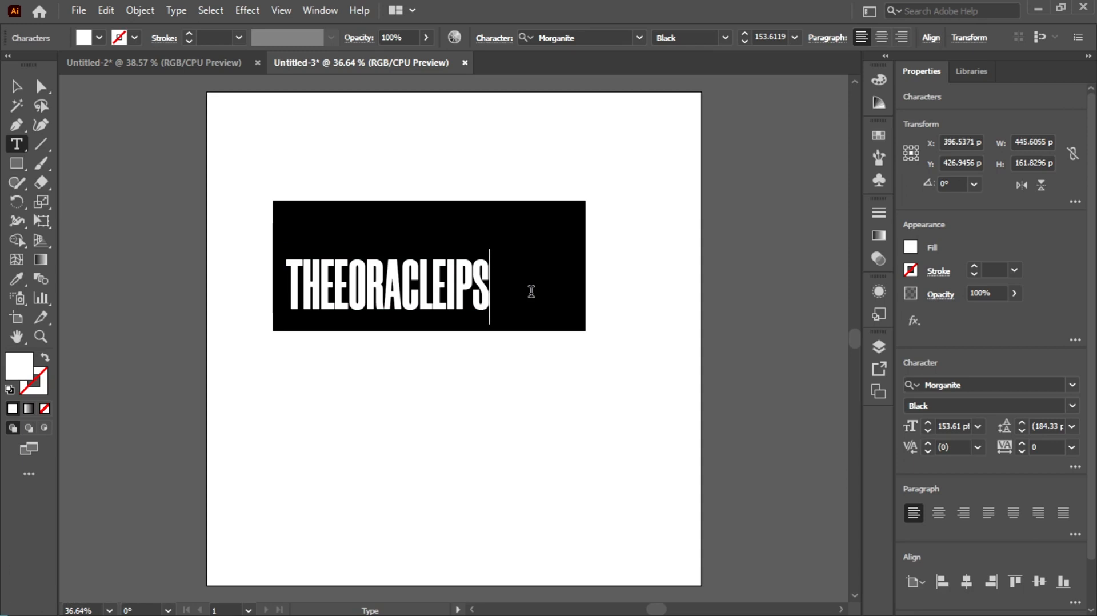
{"action": "type", "text": "TZ"}
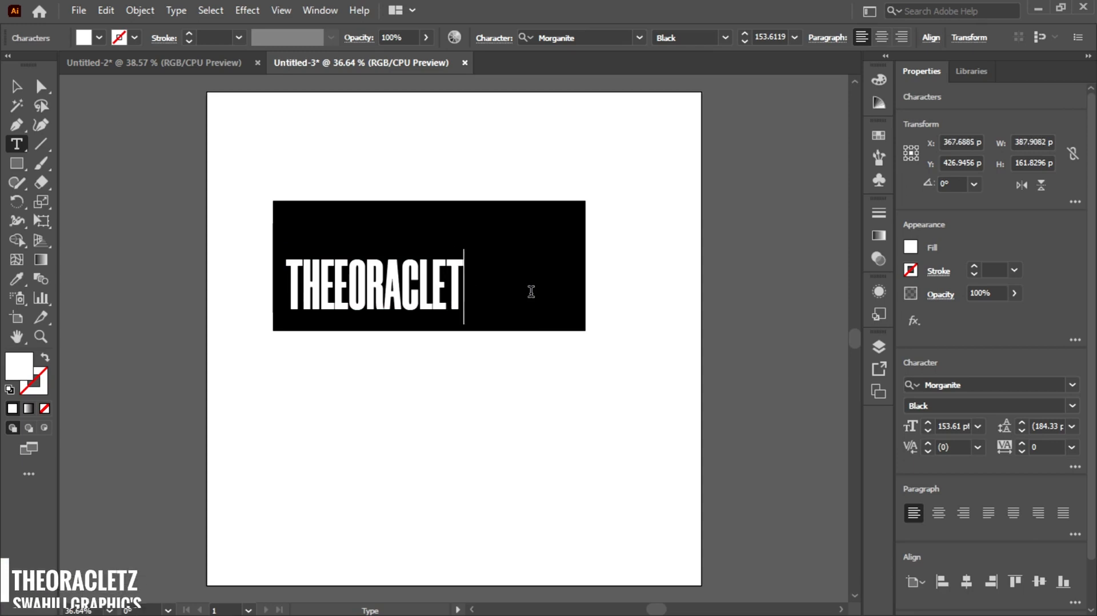
- Scale and reposition the THEORACLETZ text to about 295 pt so it fills the black rectangle
{"action": "left_click", "coordinate": [17, 87]}
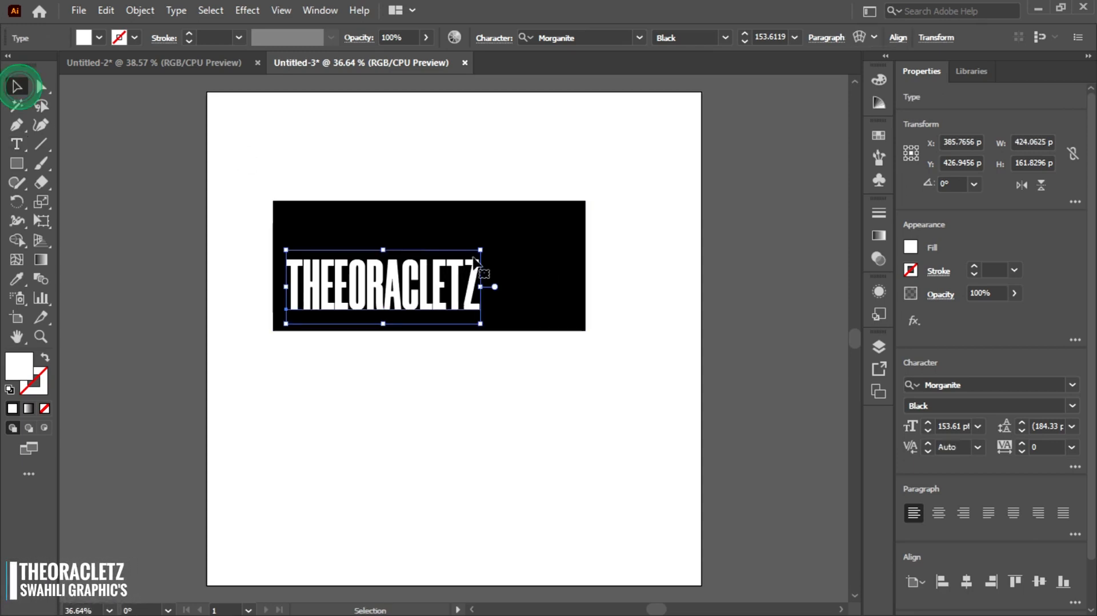
{"action": "left_click_drag", "start_coordinate": [480, 321], "coordinate": [527, 375]}
{"action": "left_click_drag", "start_coordinate": [402, 312], "coordinate": [405, 266]}
{"action": "left_click_drag", "start_coordinate": [530, 297], "coordinate": [573, 350]}
{"action": "left_click_drag", "start_coordinate": [423, 284], "coordinate": [421, 300]}
{"action": "left_click", "coordinate": [421, 411]}
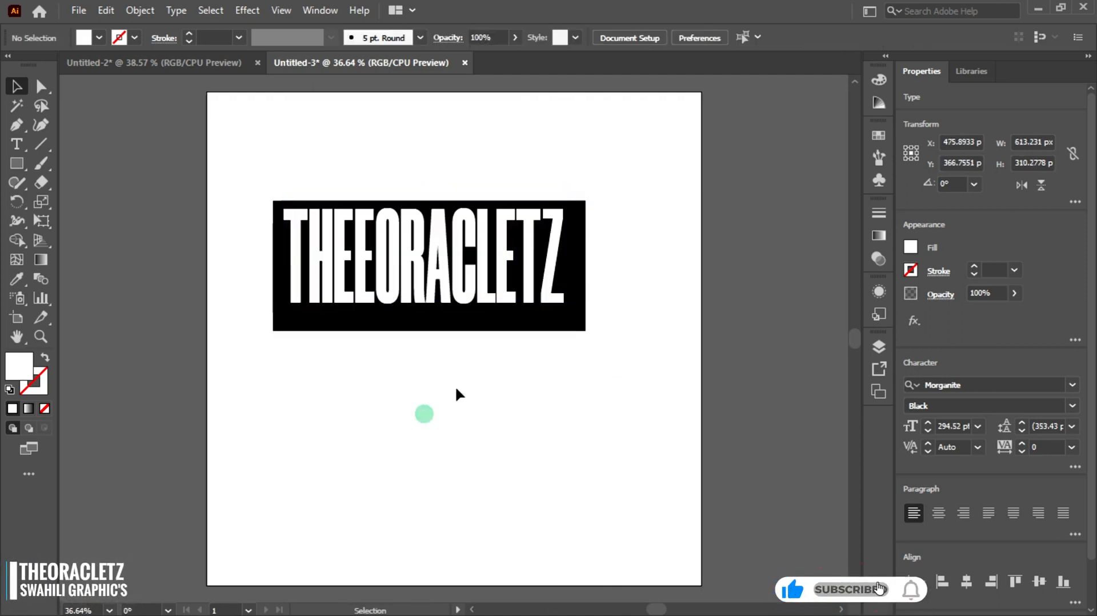
- Tighten the black rectangle around the text, then center-align text and rectangle horizontally and vertically
{"action": "left_click", "coordinate": [566, 320]}
{"action": "left_click_drag", "start_coordinate": [586, 331], "coordinate": [578, 314]}
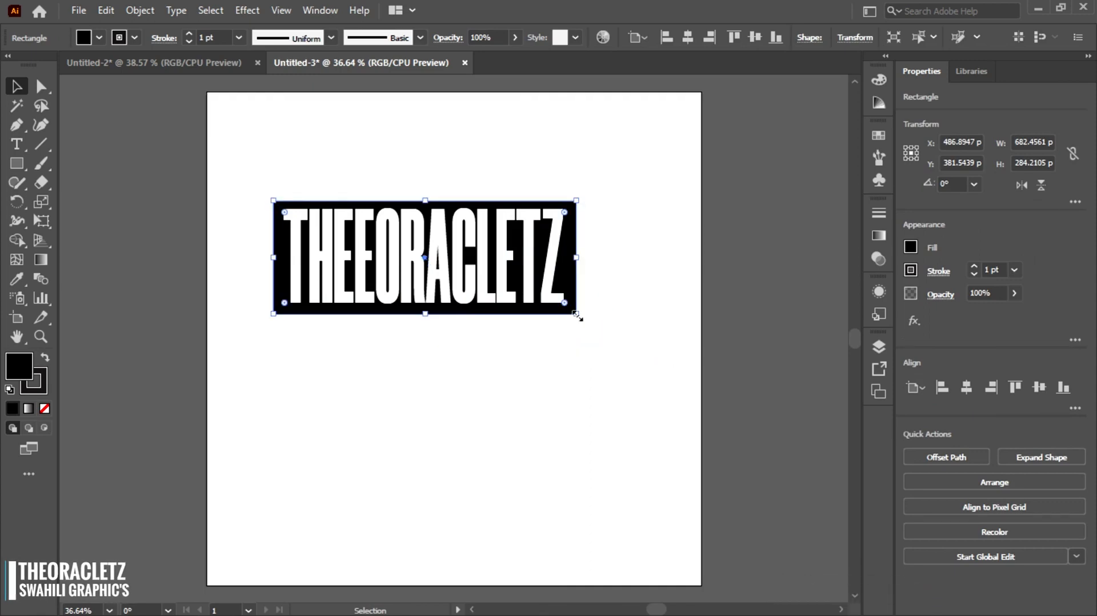
{"action": "left_click_drag", "start_coordinate": [456, 341], "coordinate": [456, 286]}
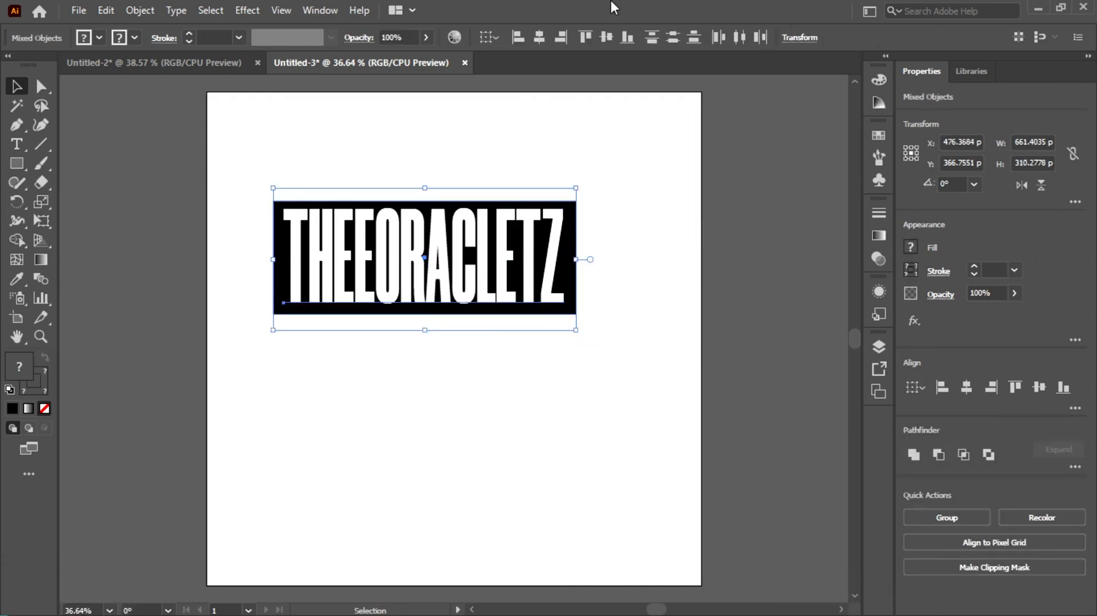
{"action": "left_click", "coordinate": [546, 39]}
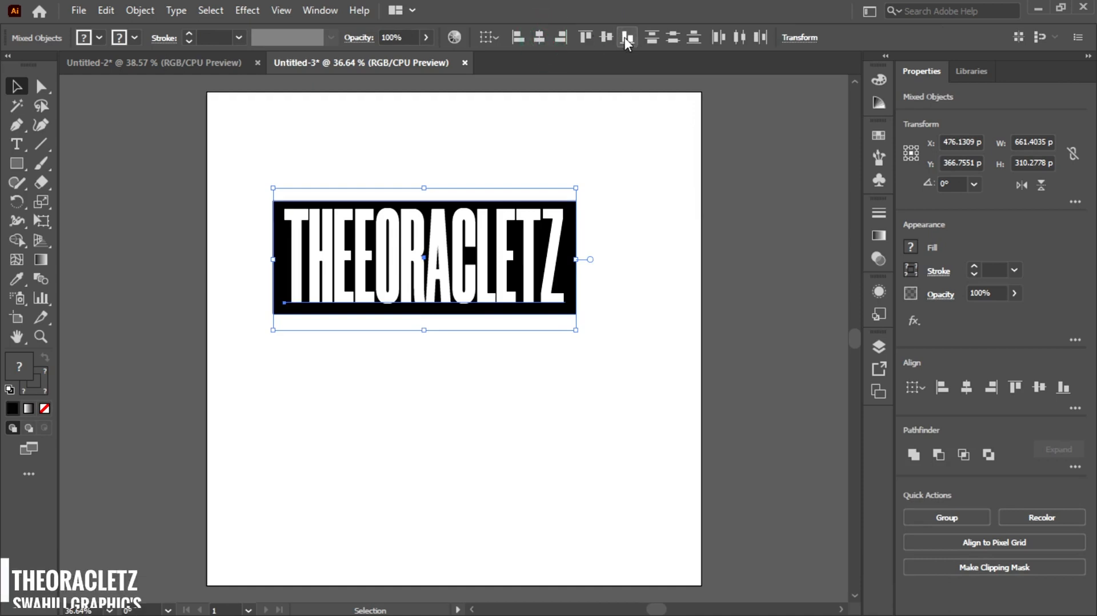
{"action": "left_click", "coordinate": [606, 37]}
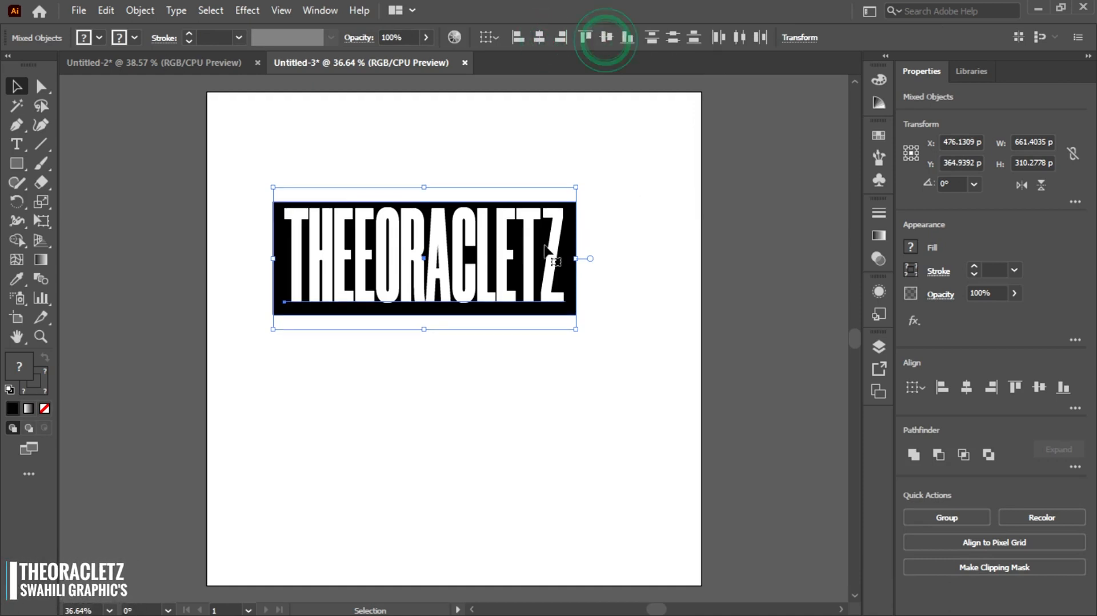
- Duplicate the text and rectangle pair below the original
{"action": "left_click_drag", "start_coordinate": [431, 344], "coordinate": [431, 344]}
{"action": "left_click_drag", "start_coordinate": [238, 194], "coordinate": [438, 435]}
- Replace the duplicate's text with SWAHILI GRAPHIC'S
{"action": "double_click", "coordinate": [432, 429]}
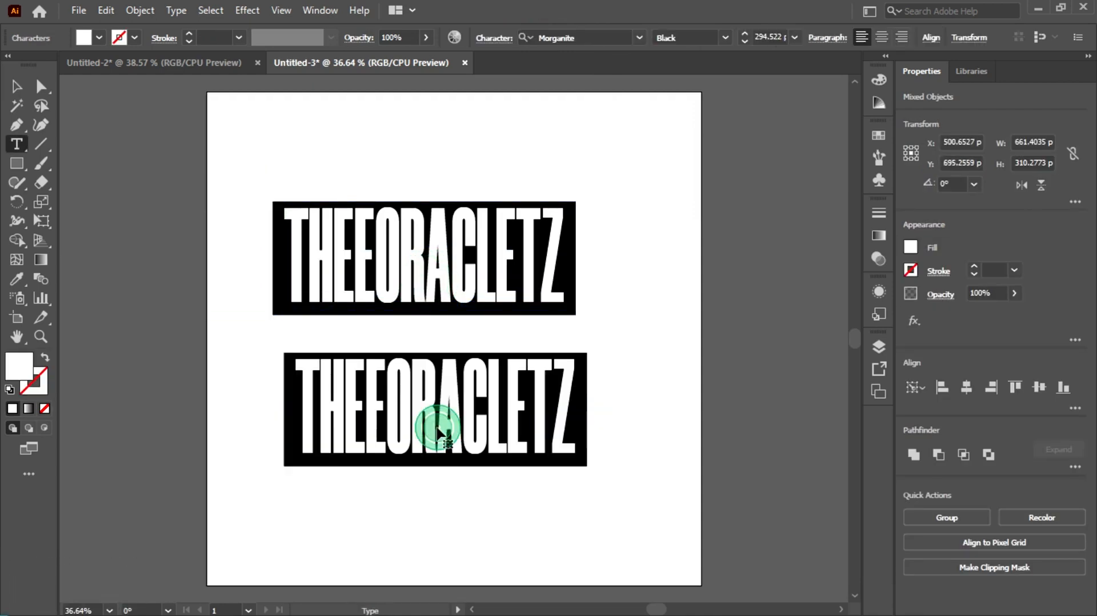
{"action": "double_click", "coordinate": [437, 425]}
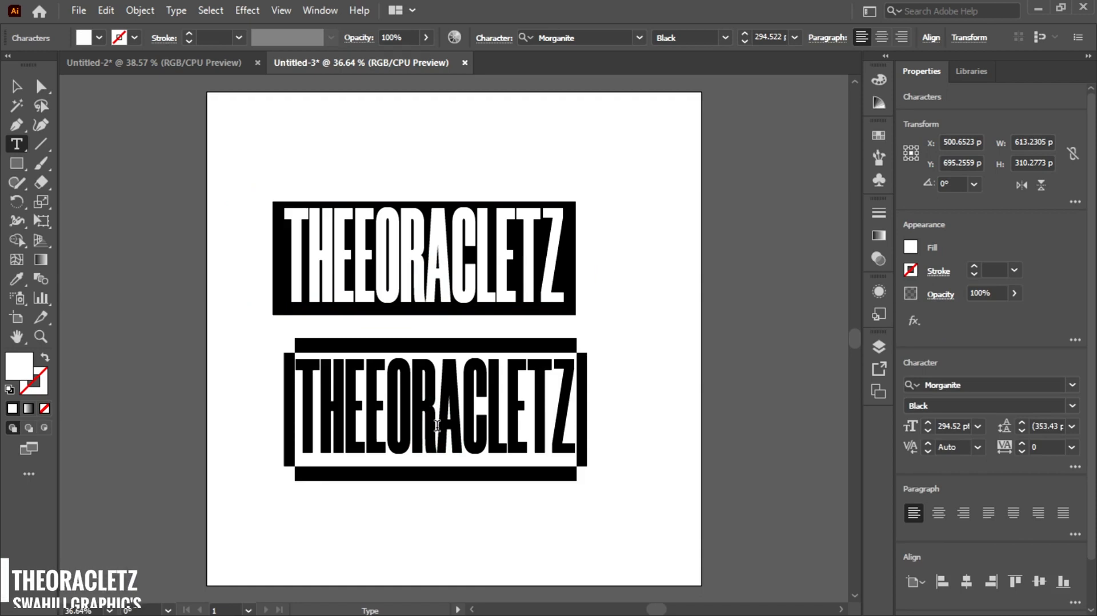
{"action": "type", "text": "SWAHILI"}
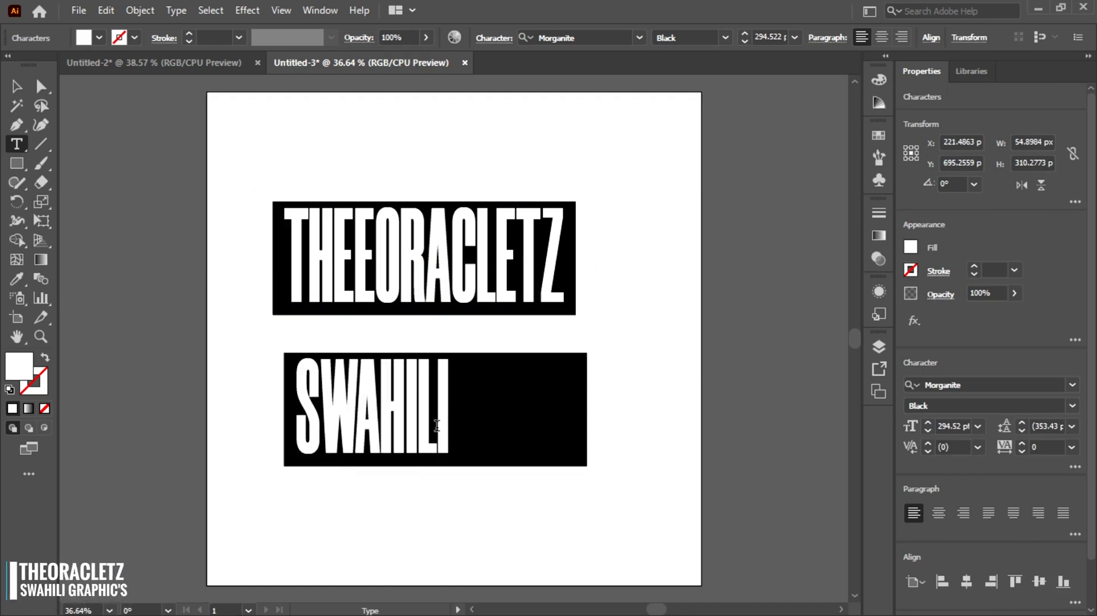
{"action": "type", "text": " GRAPH"}
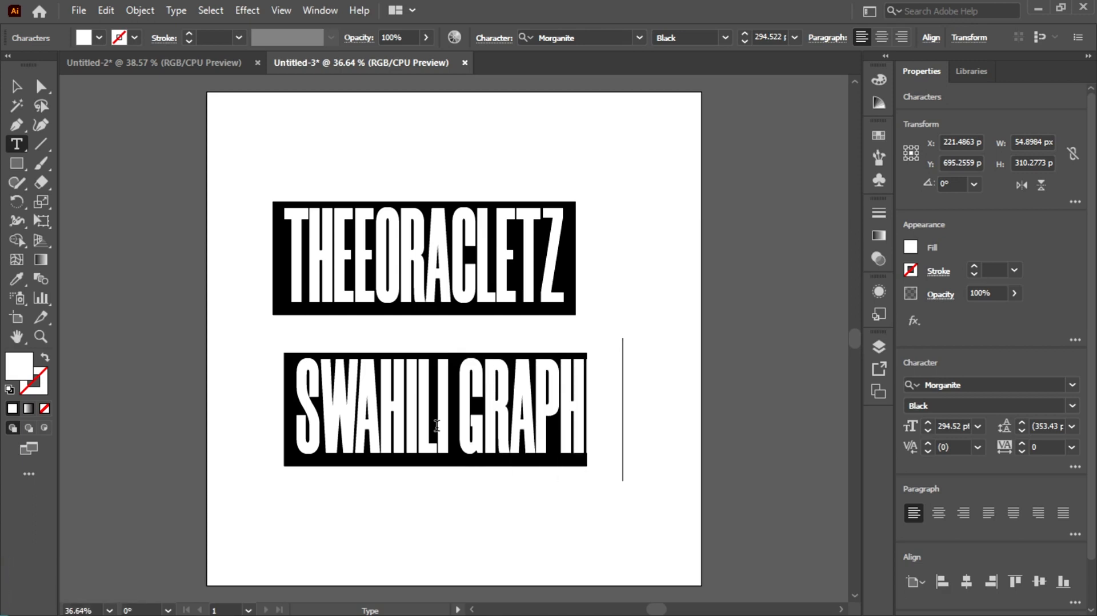
{"action": "key", "text": "Escape"}
- Narrow the SWAHILI GRAPHIC'S text horizontally so it fits inside its rectangle
{"action": "left_click_drag", "start_coordinate": [661, 410], "coordinate": [577, 410]}
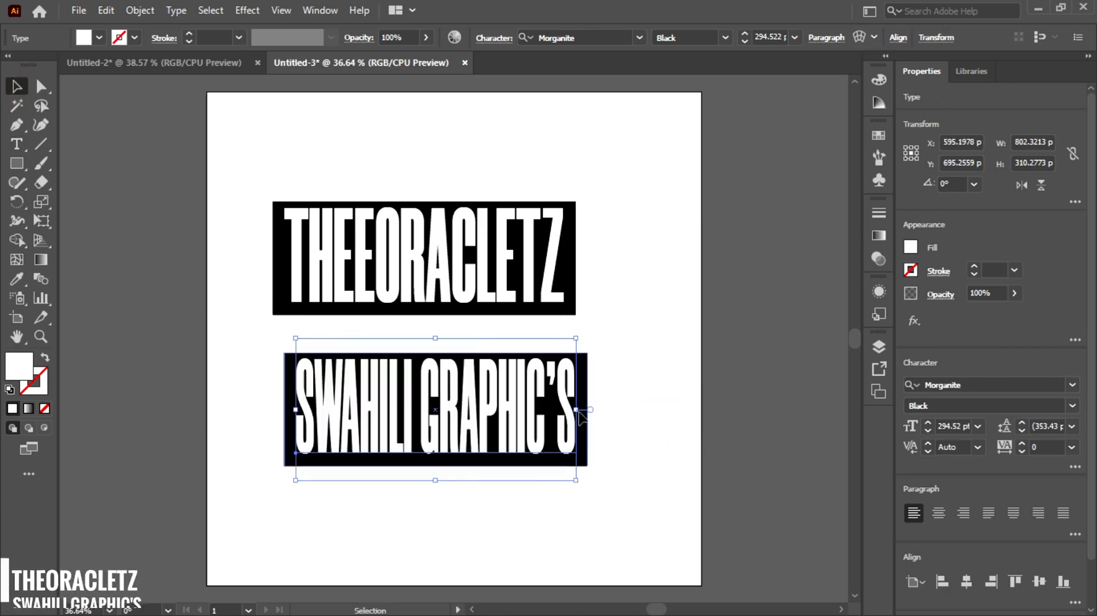
{"action": "left_click_drag", "start_coordinate": [486, 417], "coordinate": [483, 418]}
{"action": "left_click", "coordinate": [257, 367]}
- Center-align the SWAHILI GRAPHIC'S text and its rectangle horizontally and vertically
{"action": "left_click_drag", "start_coordinate": [240, 362], "coordinate": [600, 483]}
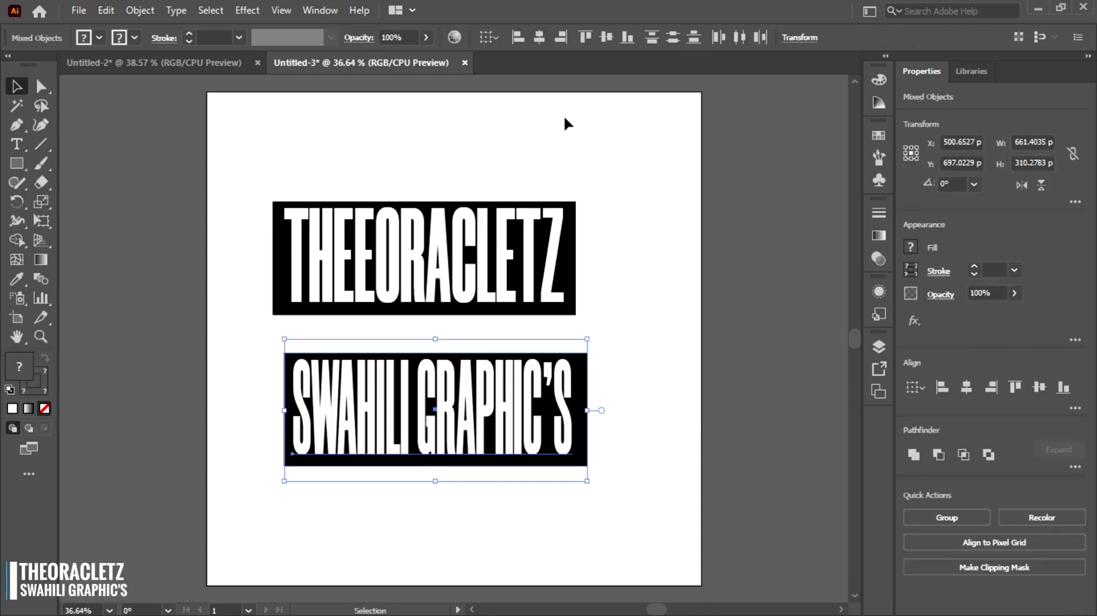
{"action": "left_click", "coordinate": [543, 38]}
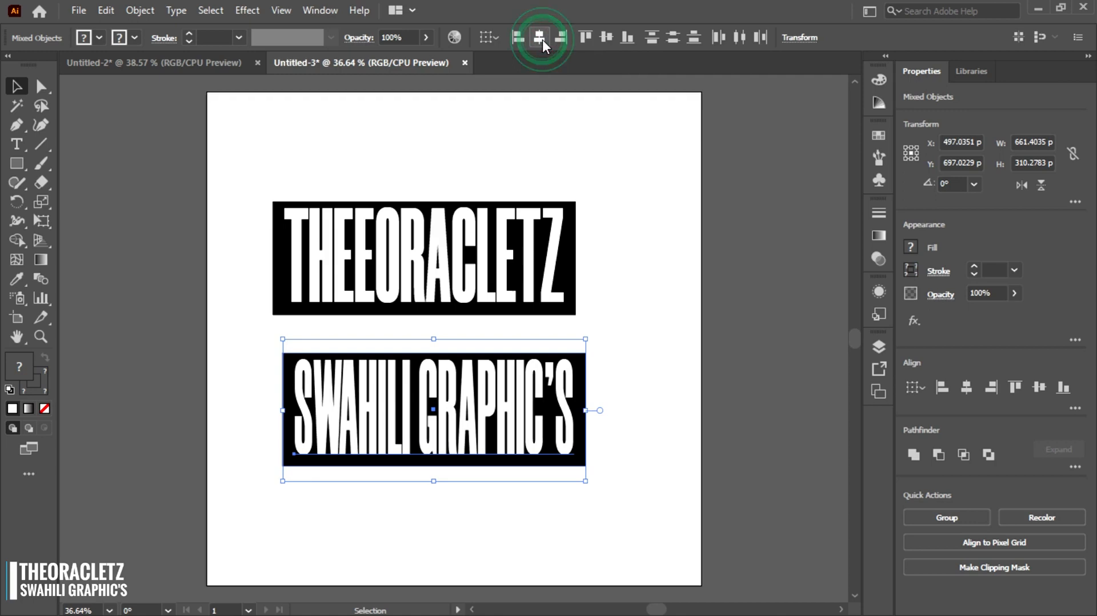
{"action": "left_click", "coordinate": [673, 38]}
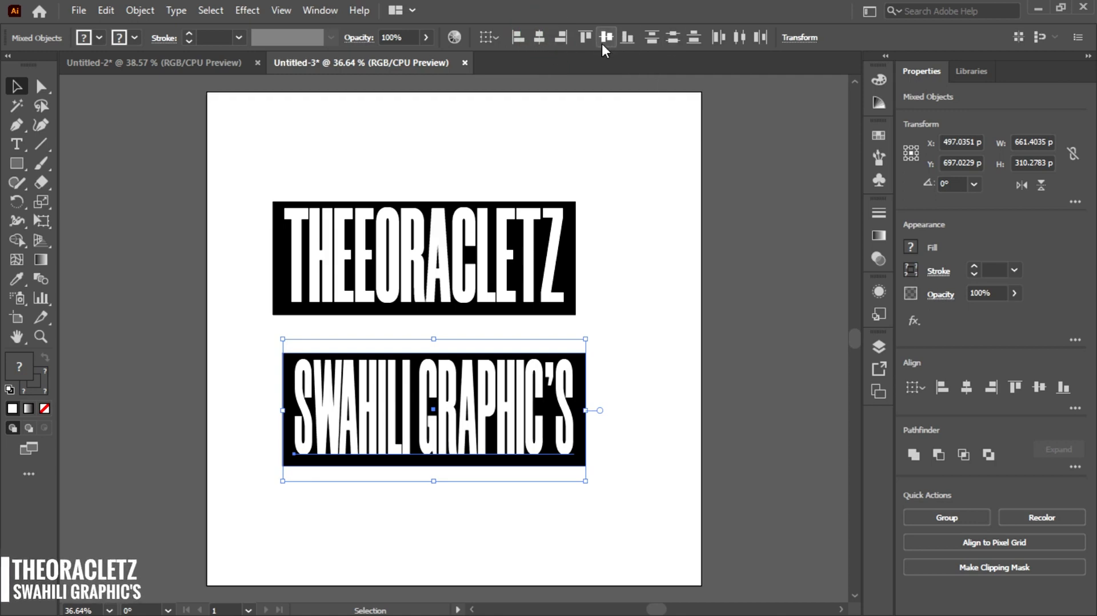
- Group the SWAHILI GRAPHIC'S text with its black rectangle
{"action": "left_click", "coordinate": [251, 403]}
{"action": "left_click_drag", "start_coordinate": [244, 368], "coordinate": [343, 410]}
{"action": "right_click", "coordinate": [343, 410]}
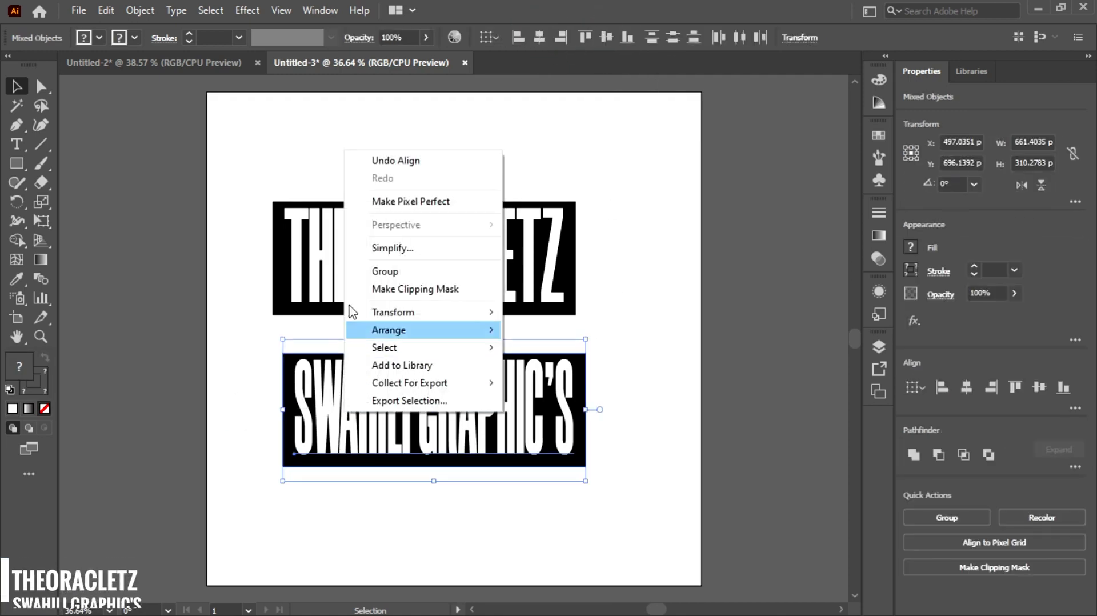
{"action": "left_click", "coordinate": [383, 271]}
- Group the THEORACLETZ text with its black rectangle
{"action": "left_click_drag", "start_coordinate": [269, 164], "coordinate": [357, 268]}
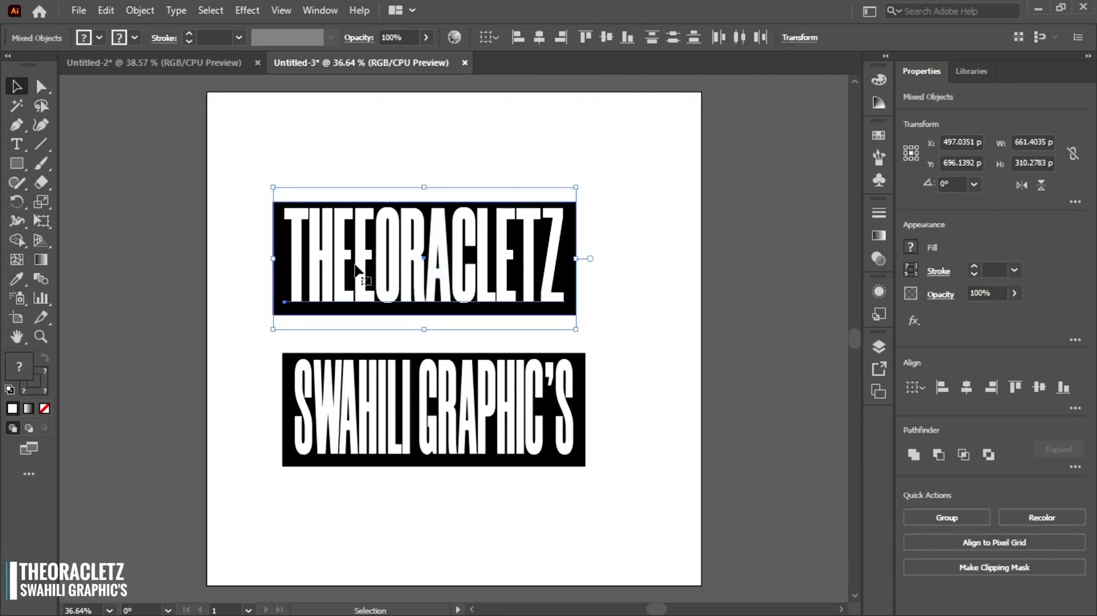
{"action": "right_click", "coordinate": [347, 263]}
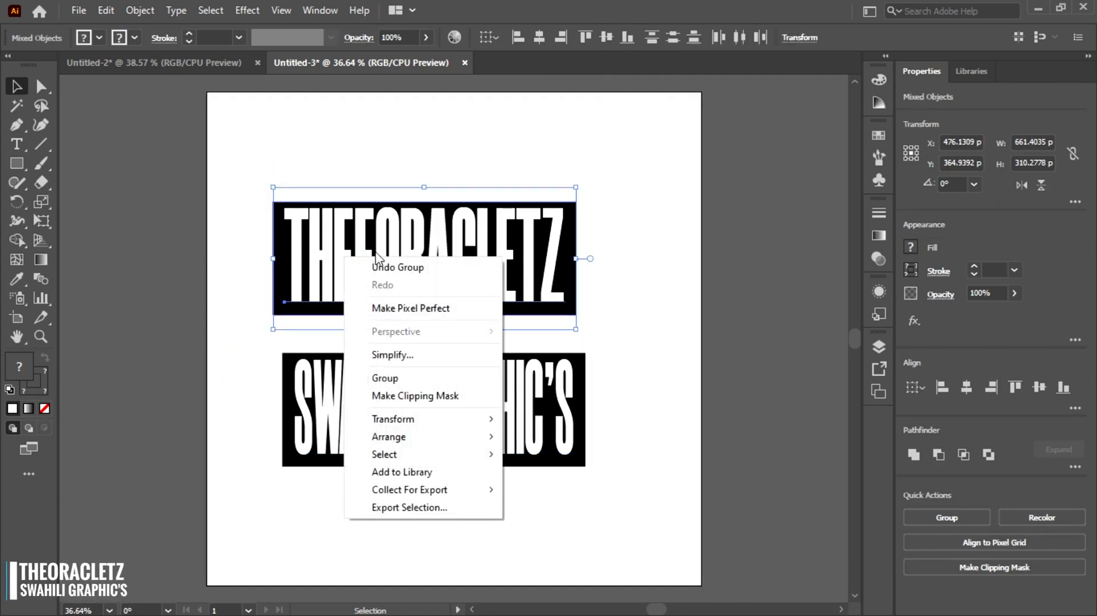
{"action": "left_click", "coordinate": [387, 377]}
- Move both grouped logos off the artboard to its right side
{"action": "left_click", "coordinate": [254, 246]}
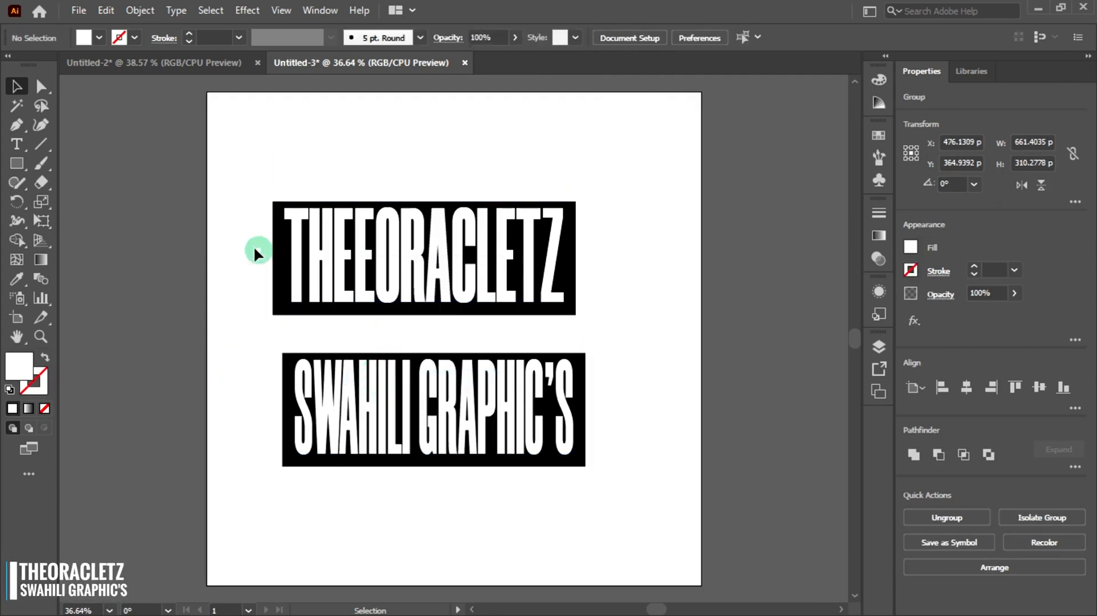
{"action": "left_click", "coordinate": [343, 257]}
{"action": "left_click_drag", "start_coordinate": [343, 257], "coordinate": [766, 221]}
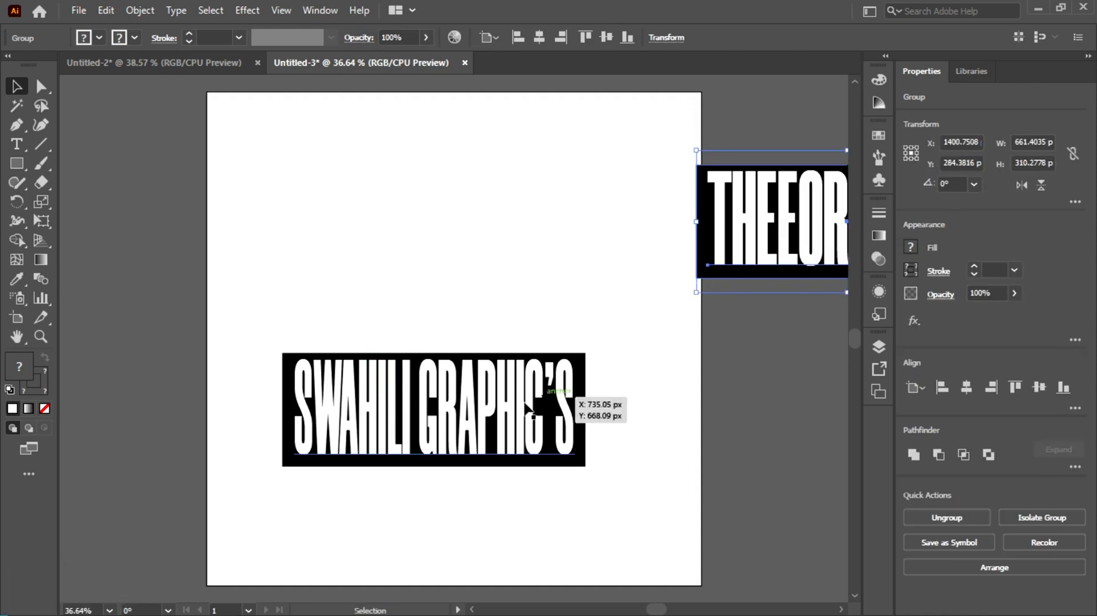
{"action": "left_click_drag", "start_coordinate": [426, 416], "coordinate": [825, 389]}
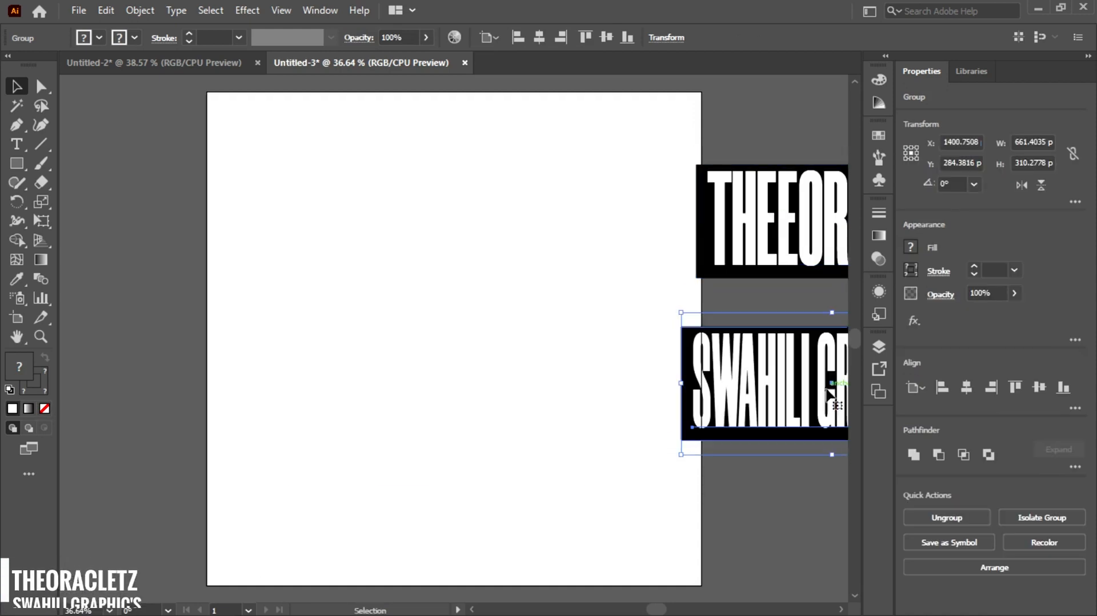
- Show the perspective grid with the Perspective Grid tool
{"action": "left_click", "coordinate": [36, 239]}
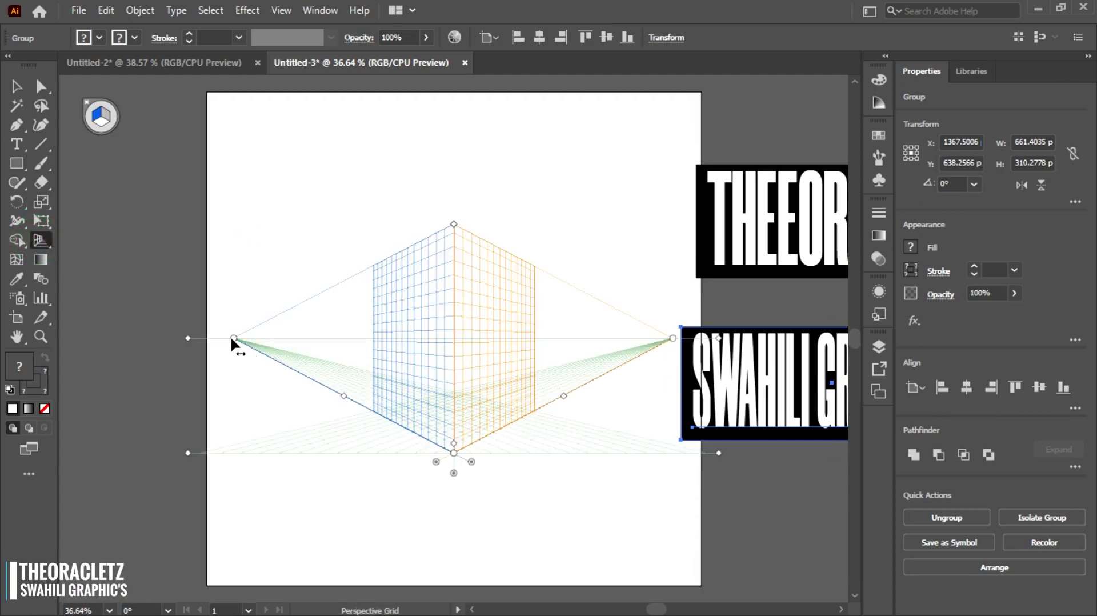
- Reshape the perspective grid by pulling the vanishing points outward and adjusting the grid's height, ground level and plane extents
{"action": "left_click_drag", "start_coordinate": [236, 340], "coordinate": [149, 346]}
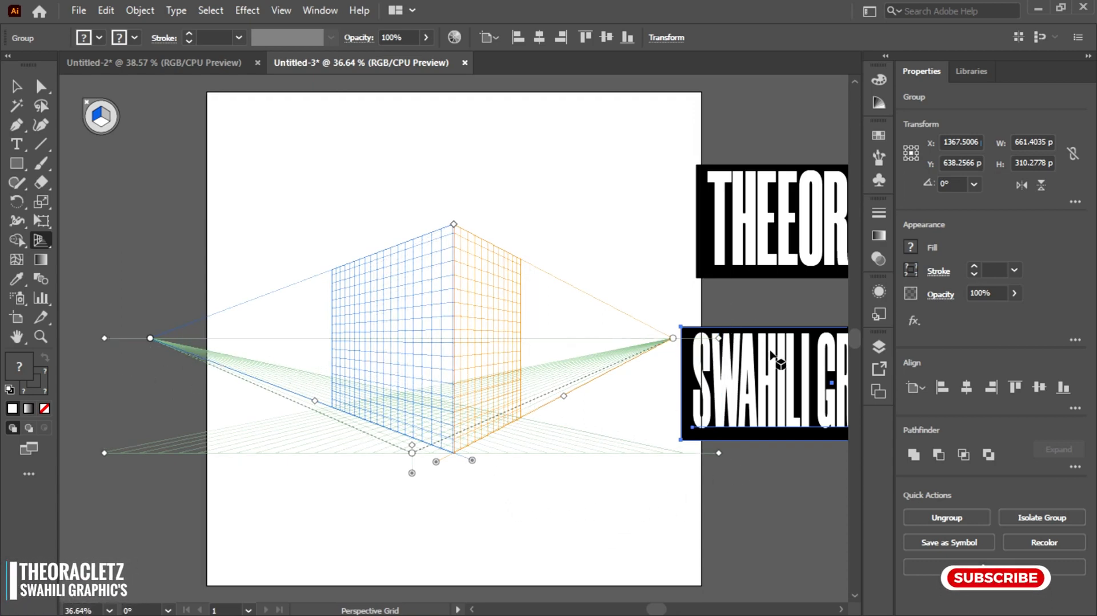
{"action": "left_click_drag", "start_coordinate": [673, 340], "coordinate": [764, 337]}
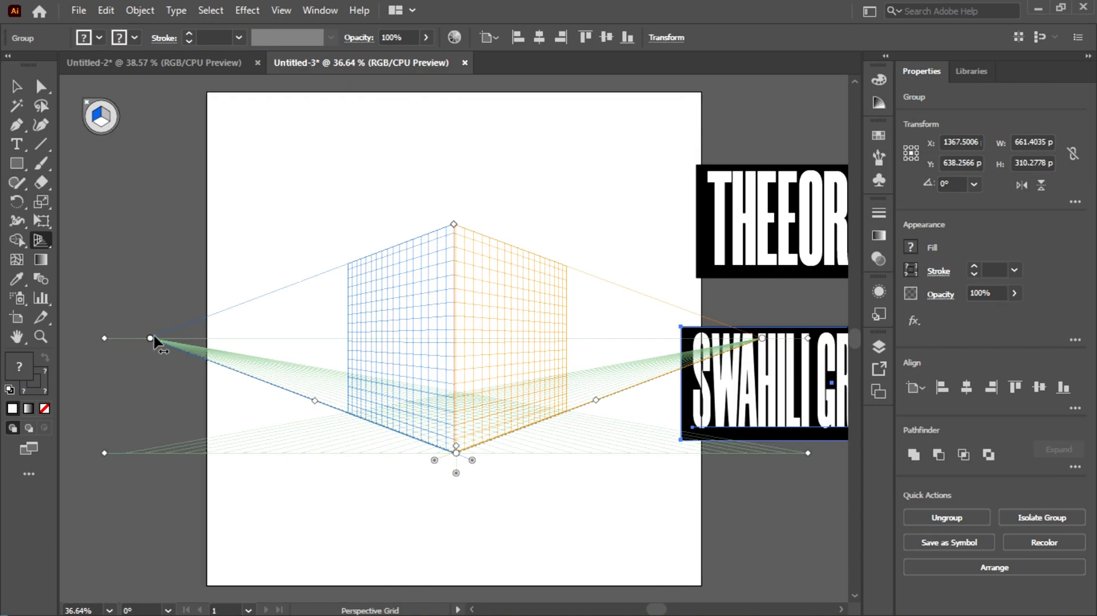
{"action": "left_click_drag", "start_coordinate": [152, 337], "coordinate": [176, 343]}
{"action": "left_click_drag", "start_coordinate": [610, 360], "coordinate": [441, 364]}
{"action": "left_click_drag", "start_coordinate": [699, 342], "coordinate": [741, 342]}
{"action": "mouse_move", "coordinate": [388, 228]}
{"action": "left_mouse_down"}
{"action": "mouse_move", "coordinate": [387, 238]}
{"action": "mouse_move", "coordinate": [387, 223]}
{"action": "left_mouse_up"}
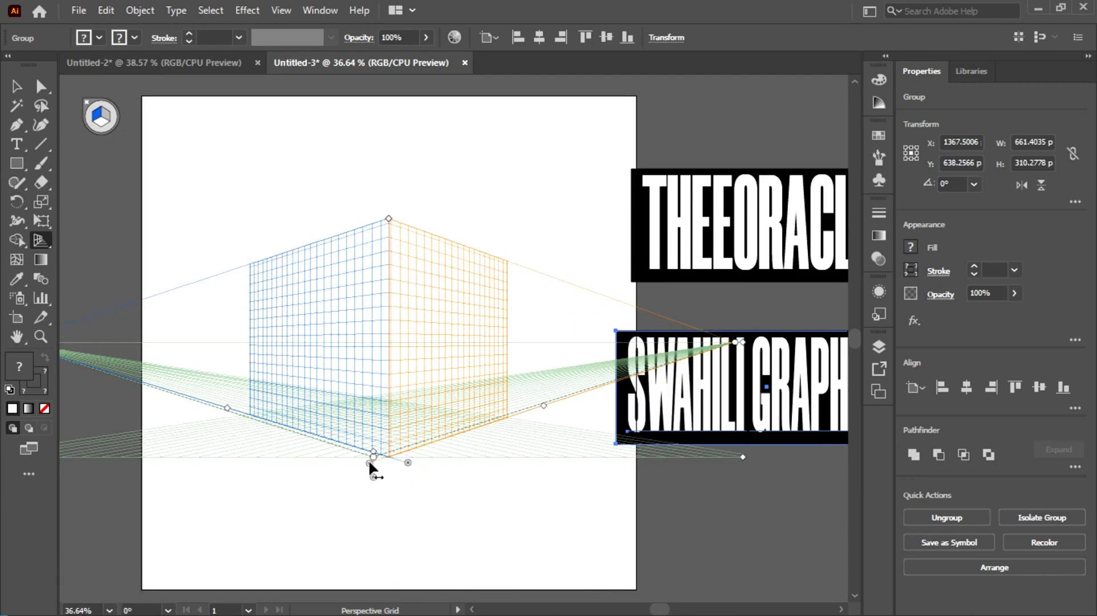
{"action": "left_click_drag", "start_coordinate": [369, 459], "coordinate": [369, 461]}
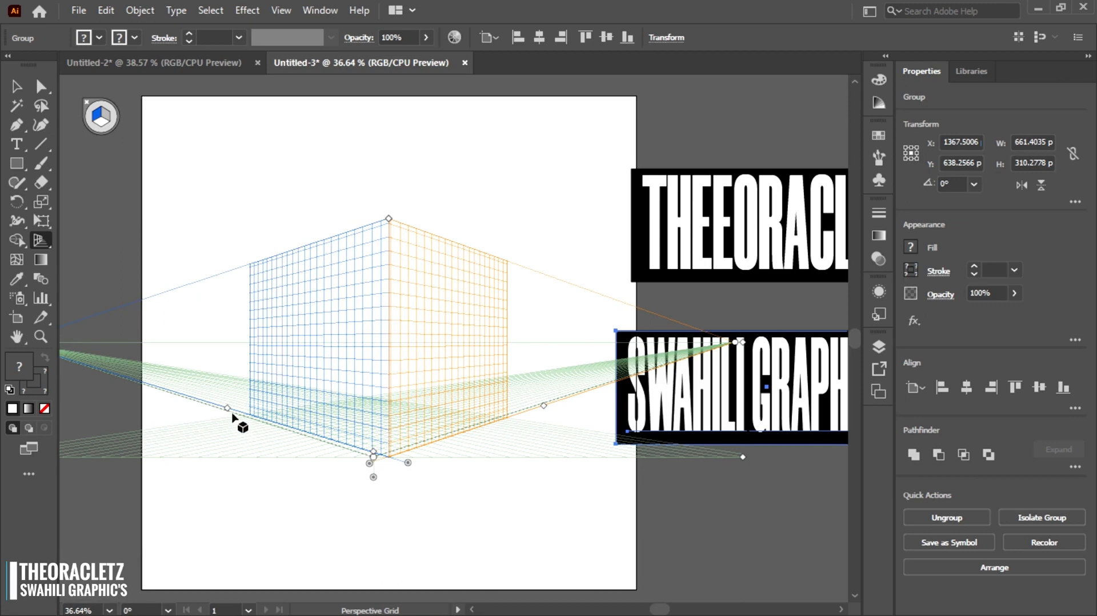
{"action": "mouse_move", "coordinate": [227, 408]}
{"action": "left_mouse_down"}
{"action": "mouse_move", "coordinate": [224, 423]}
{"action": "mouse_move", "coordinate": [216, 397]}
{"action": "left_mouse_up"}
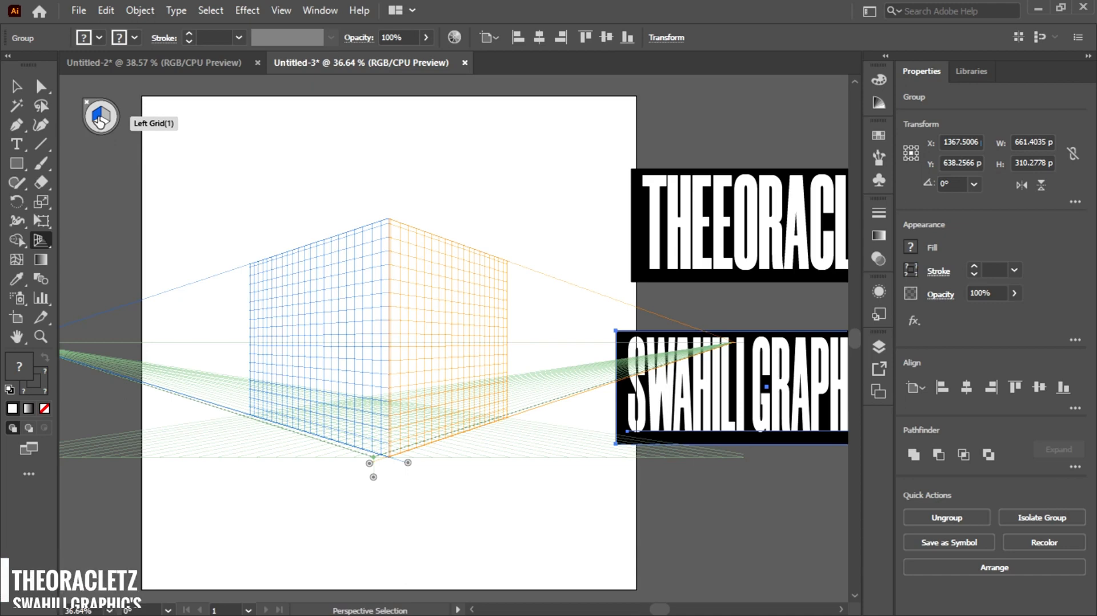
{"action": "double_click", "coordinate": [44, 241]}
{"action": "left_click_drag", "start_coordinate": [521, 189], "coordinate": [471, 123]}
{"action": "left_click", "coordinate": [413, 150]}
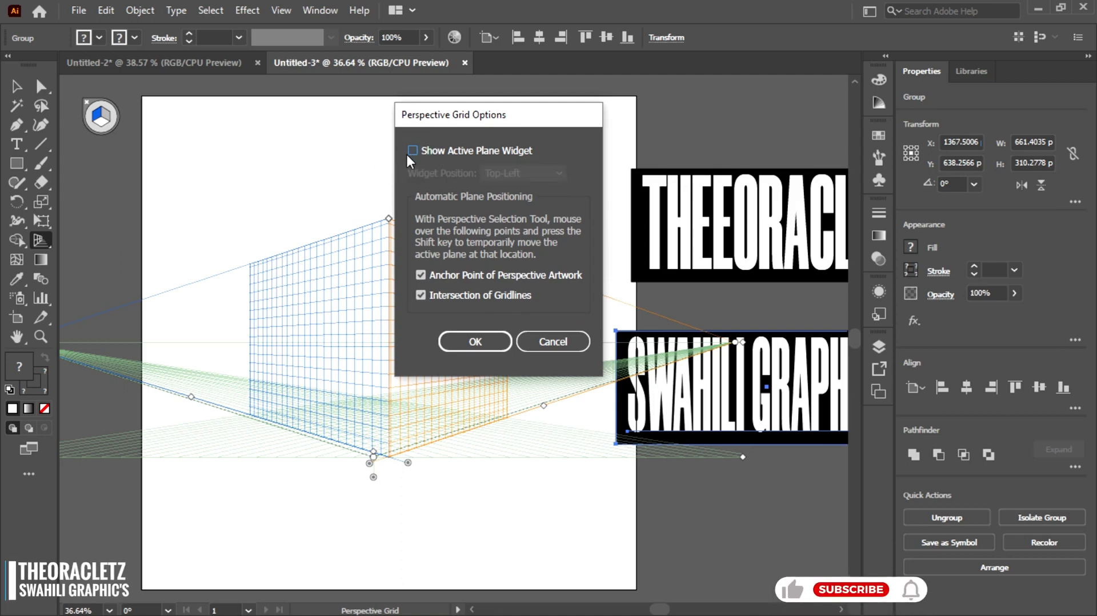
{"action": "left_click", "coordinate": [411, 151]}
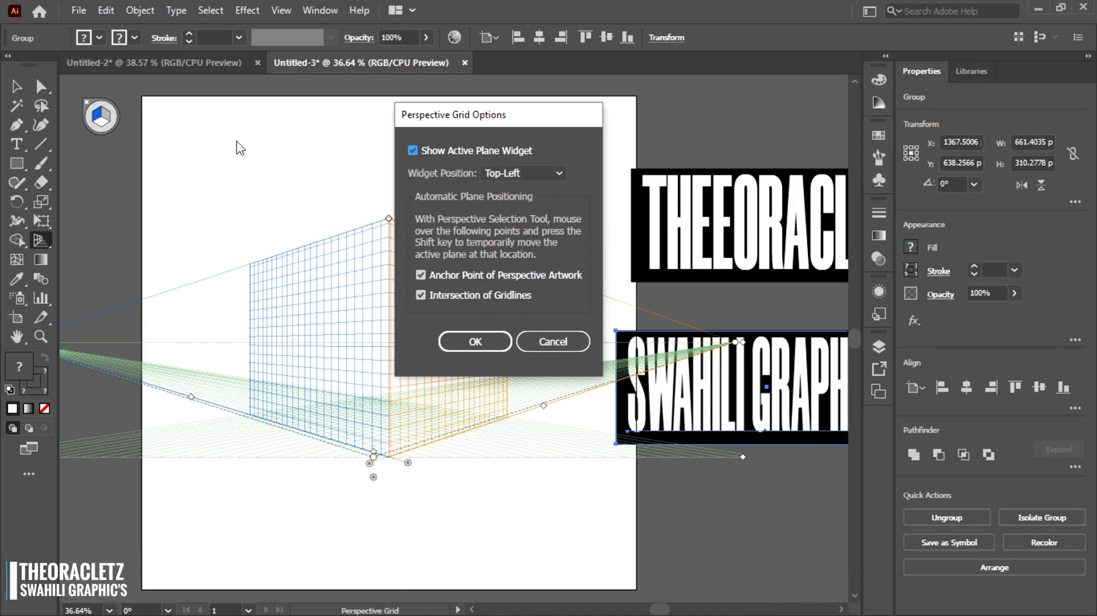
{"action": "left_click", "coordinate": [509, 173]}
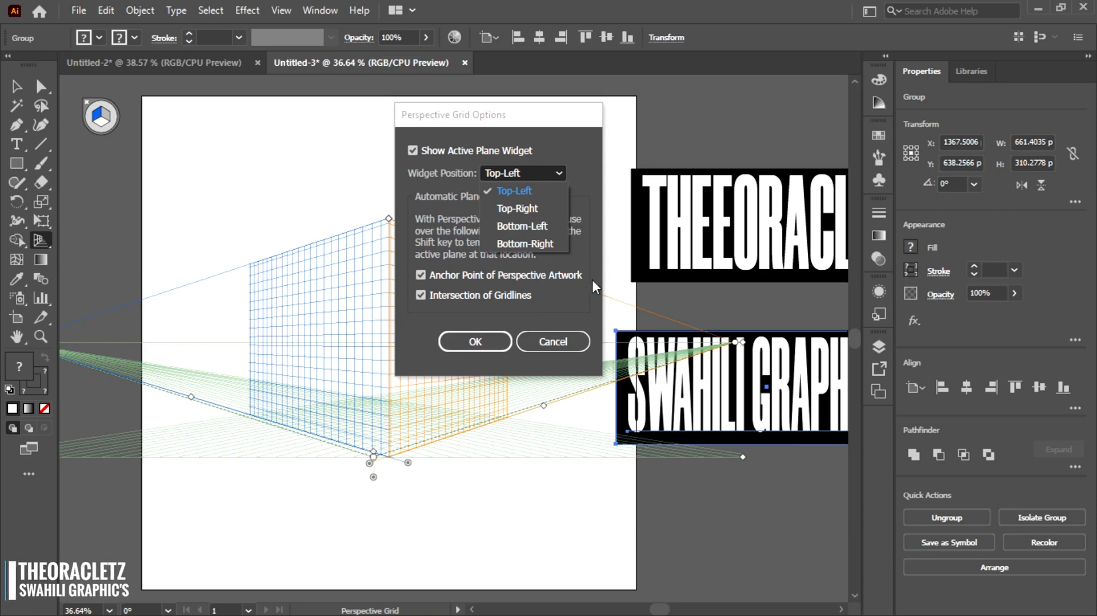
{"action": "left_click", "coordinate": [532, 341]}
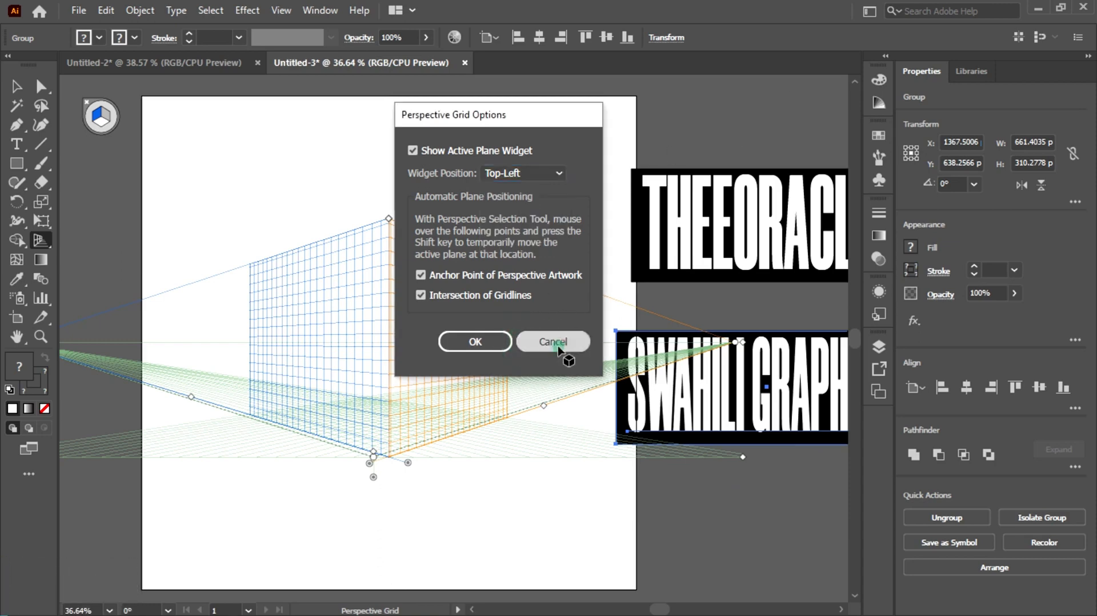
{"action": "left_click", "coordinate": [559, 345]}
- Move the THEORACLETZ group over the grid and attach it to the left grid plane, stretching it to fill the plane's height
{"action": "left_click", "coordinate": [16, 86]}
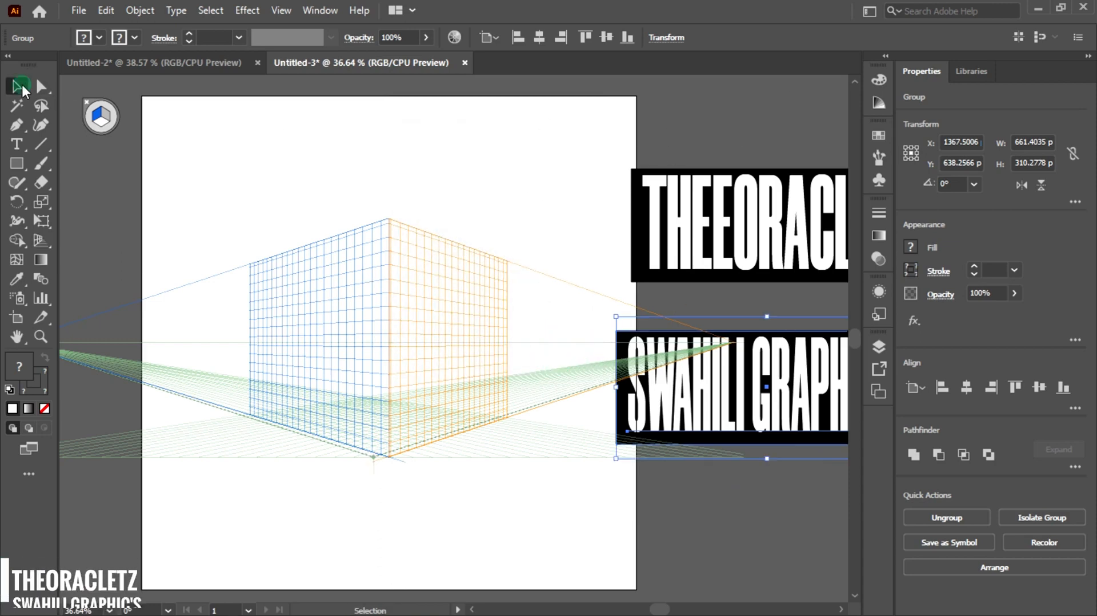
{"action": "left_click_drag", "start_coordinate": [782, 237], "coordinate": [363, 334]}
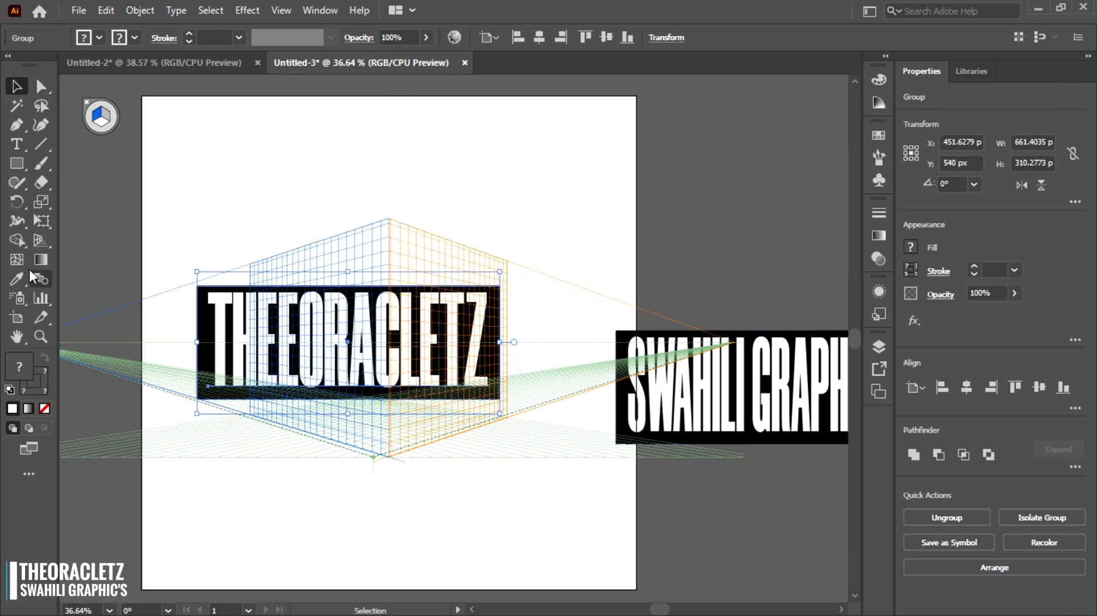
{"action": "left_click", "coordinate": [31, 243]}
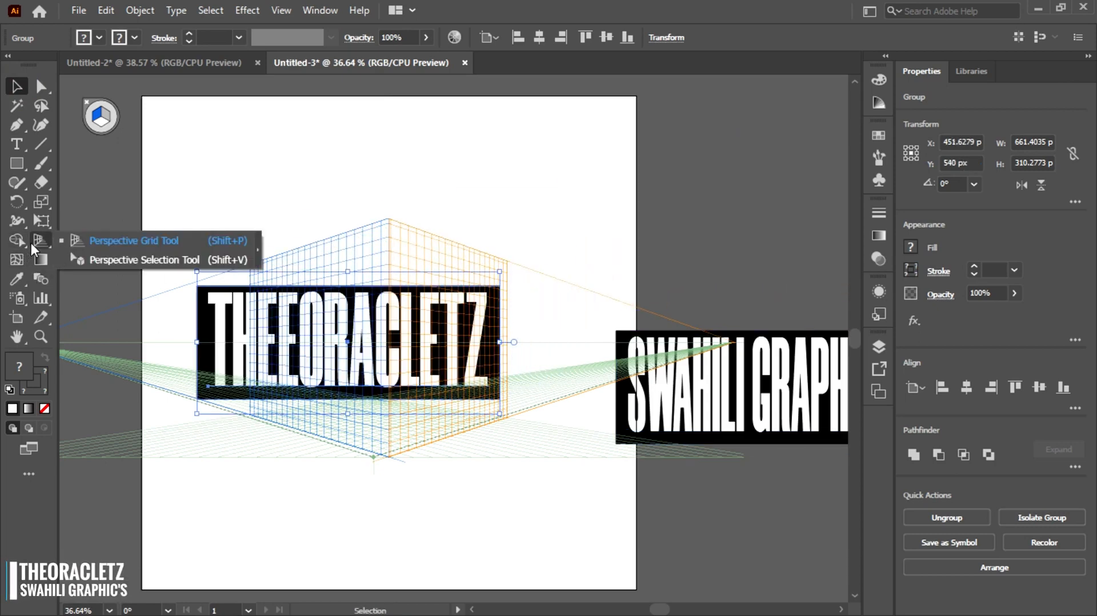
{"action": "left_click", "coordinate": [129, 260]}
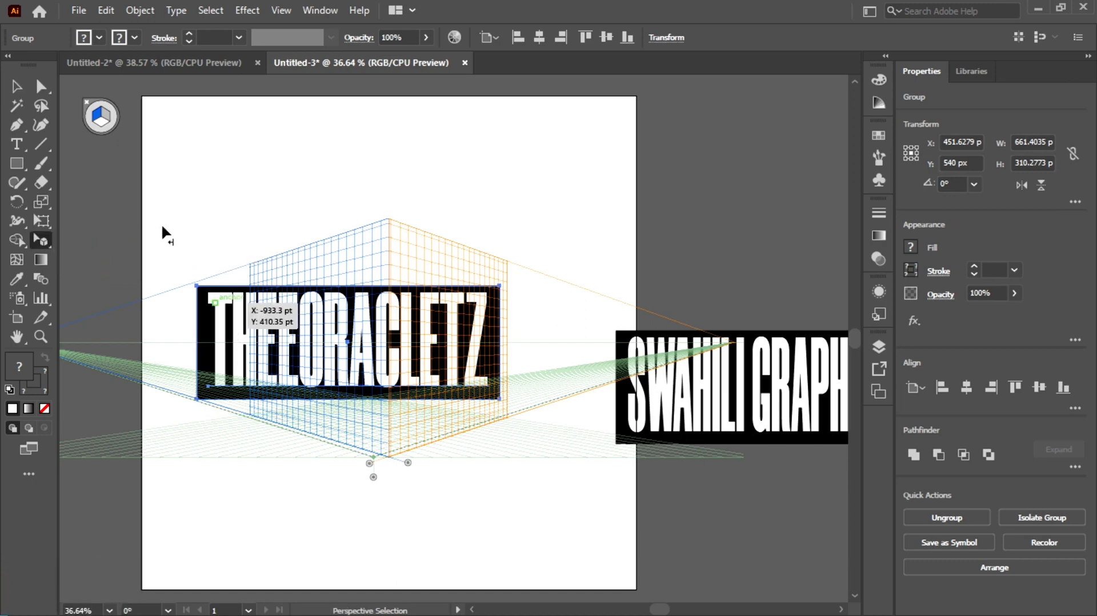
{"action": "left_click", "coordinate": [95, 118]}
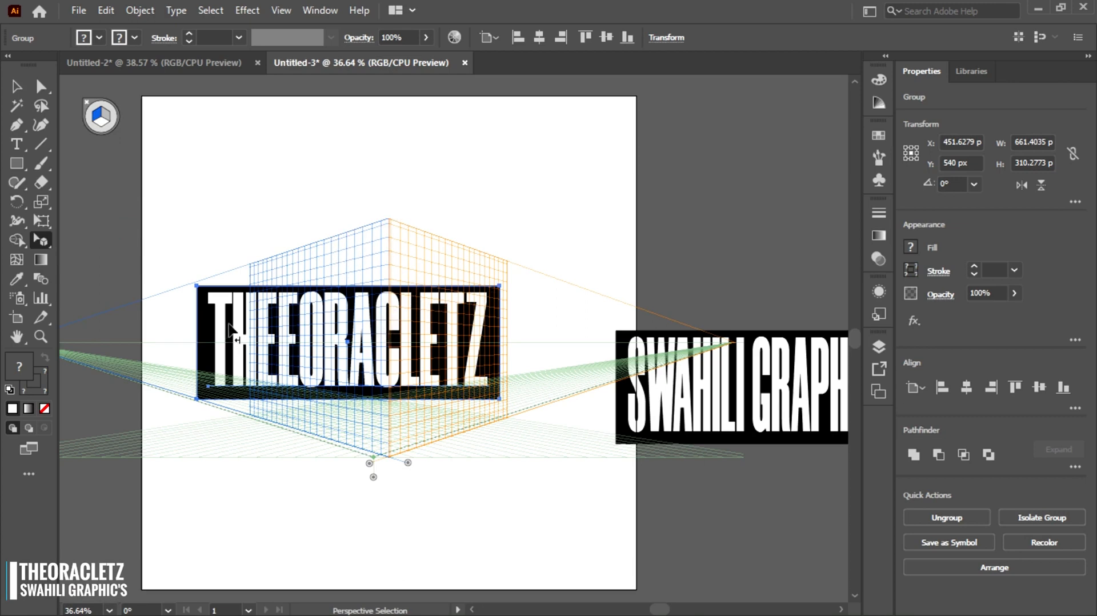
{"action": "left_click_drag", "start_coordinate": [237, 320], "coordinate": [383, 303]}
{"action": "left_click_drag", "start_coordinate": [372, 376], "coordinate": [387, 438]}
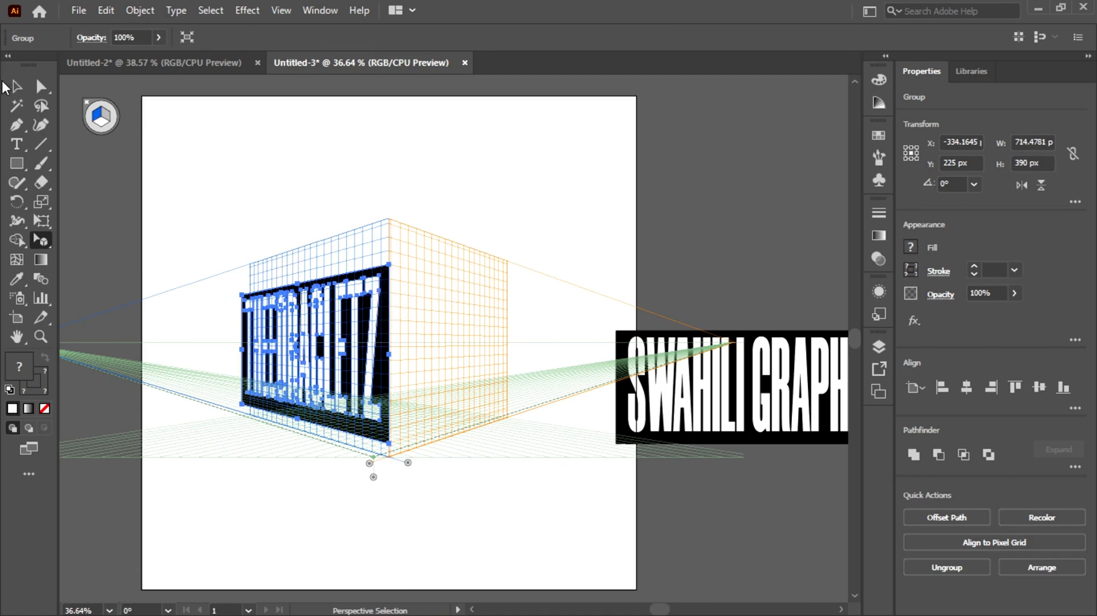
- Move the SWAHILI GRAPHIC'S group over the grid and attach it to the right grid plane, resizing it to match the left panel
{"action": "left_click", "coordinate": [14, 88]}
{"action": "left_click_drag", "start_coordinate": [738, 414], "coordinate": [556, 356]}
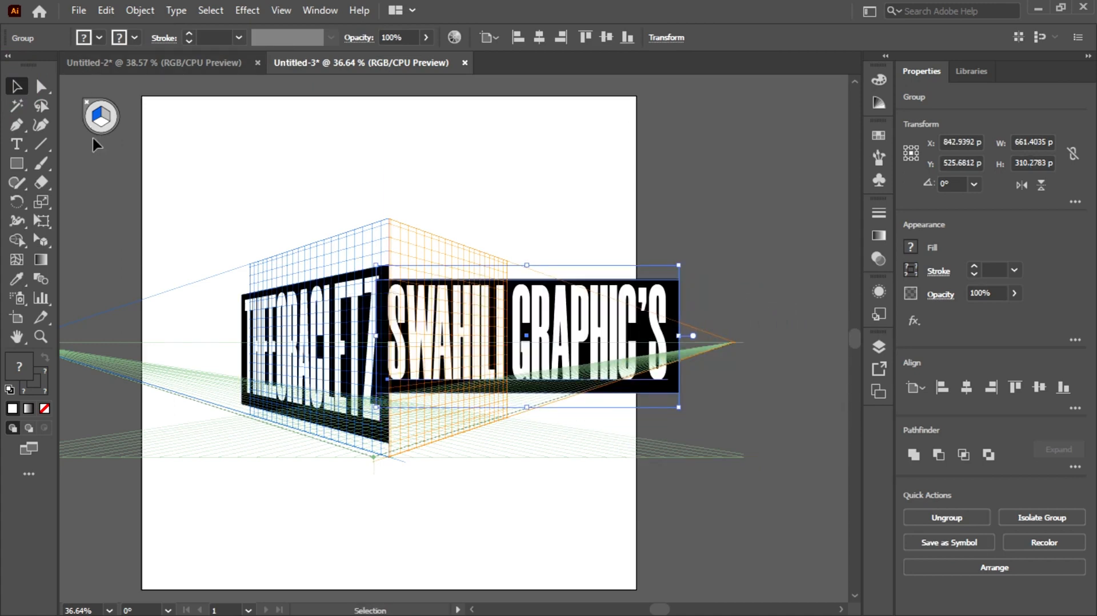
{"action": "left_click", "coordinate": [103, 117]}
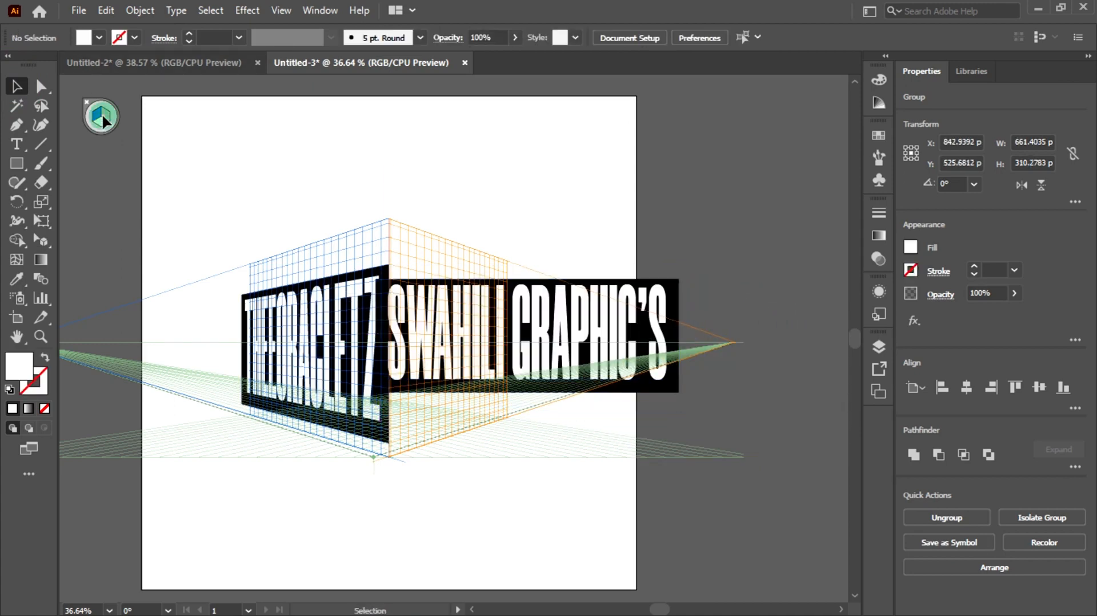
{"action": "left_click", "coordinate": [40, 245]}
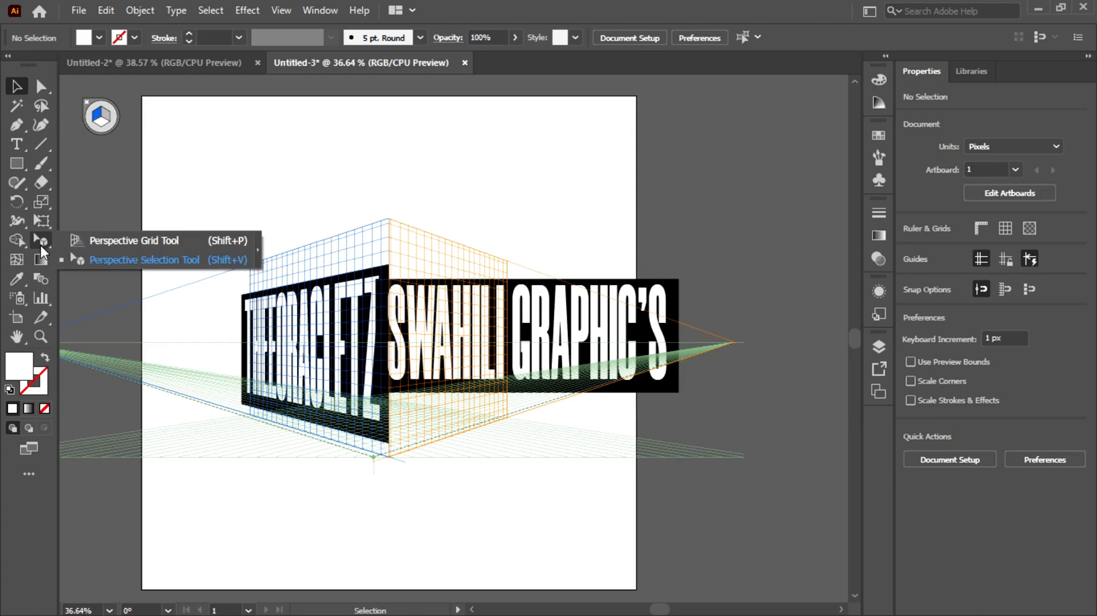
{"action": "left_click", "coordinate": [81, 245]}
{"action": "key", "text": "shift+v"}
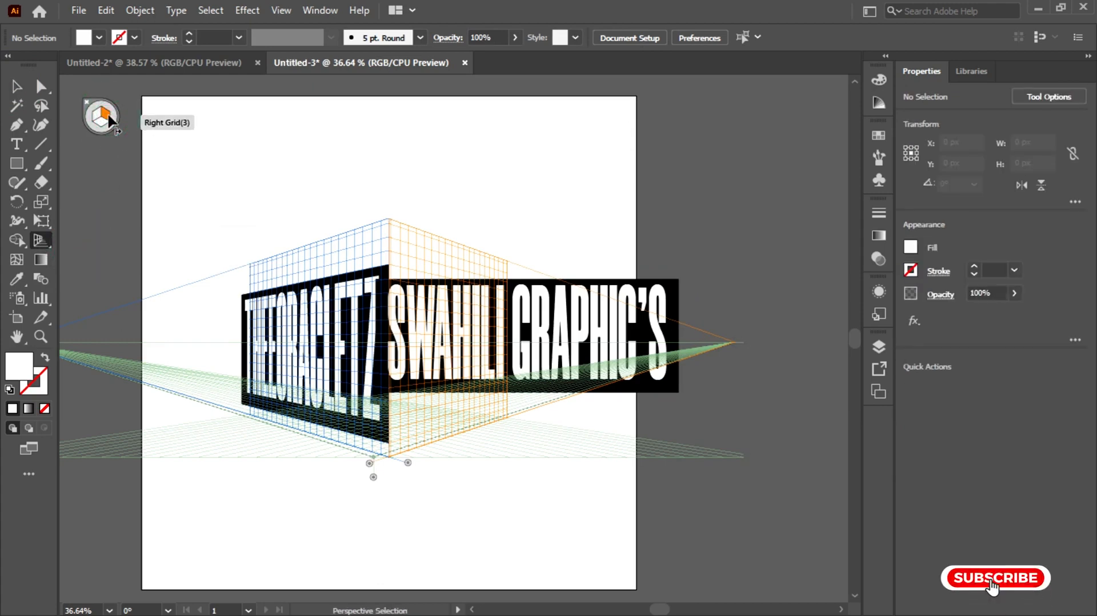
{"action": "key", "text": "shift+p"}
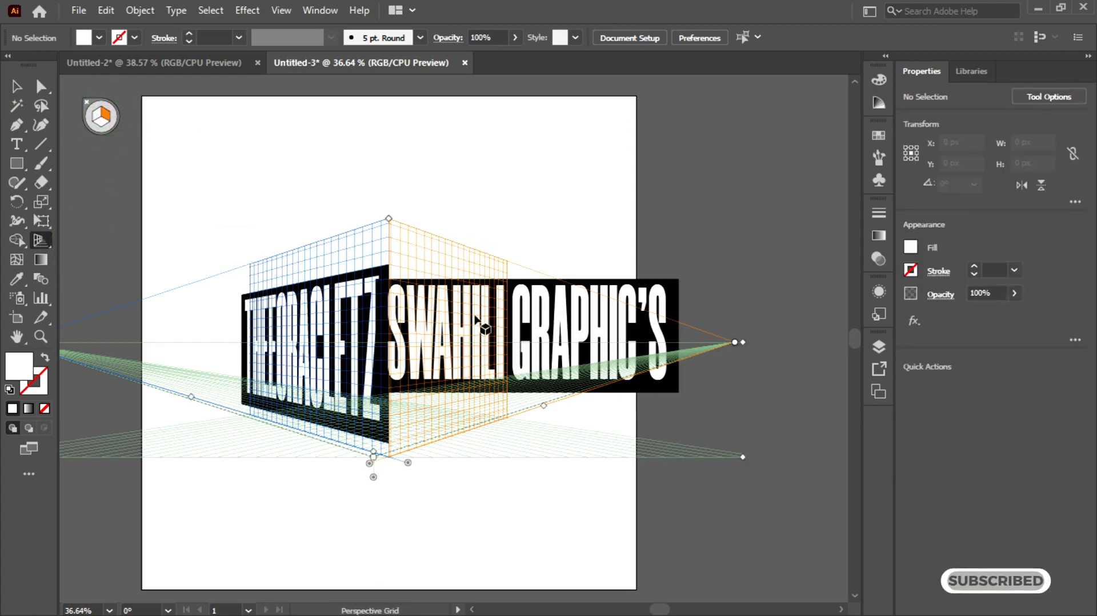
{"action": "left_click", "coordinate": [43, 240]}
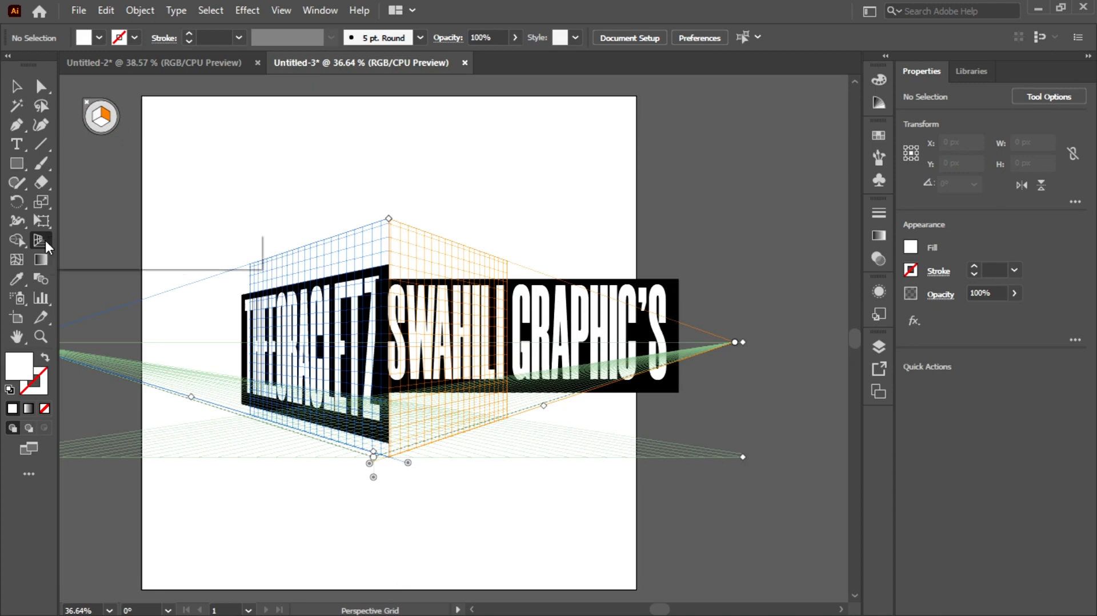
{"action": "left_click", "coordinate": [98, 261]}
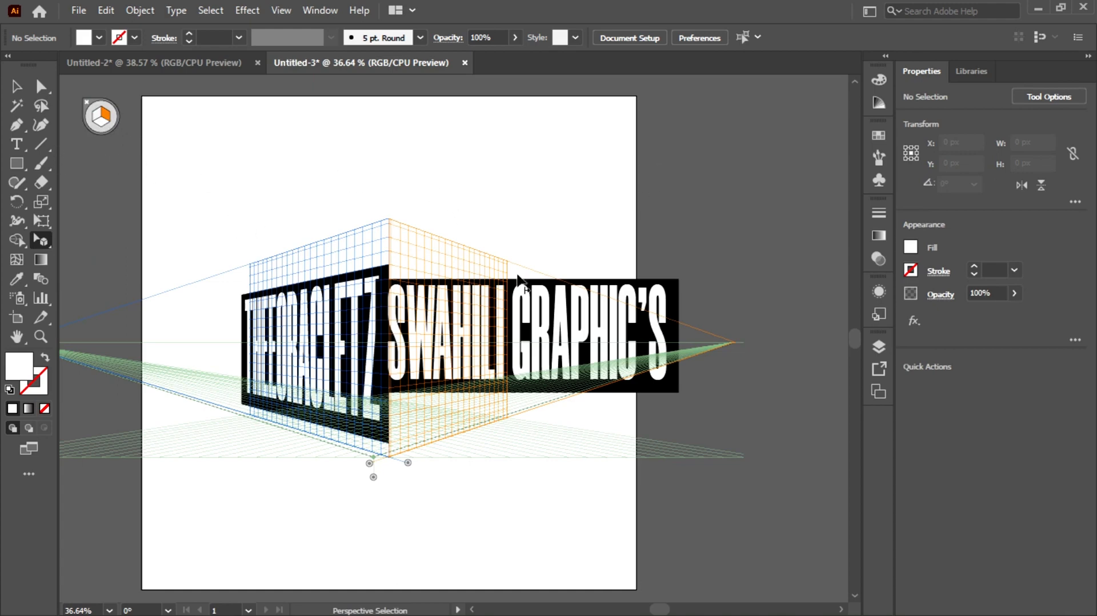
{"action": "left_click_drag", "start_coordinate": [560, 322], "coordinate": [480, 323]}
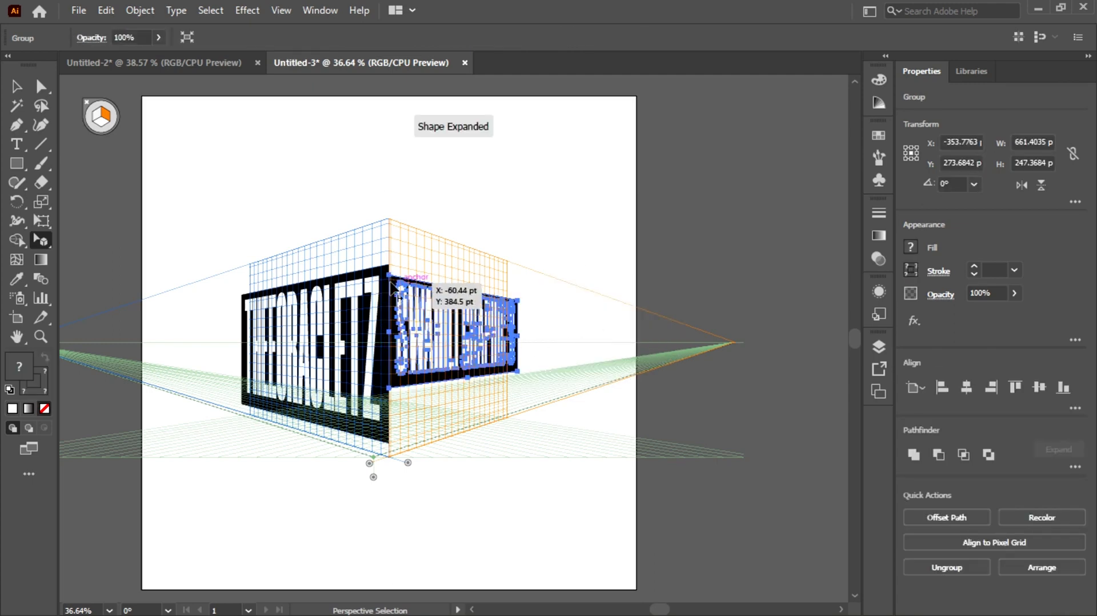
{"action": "left_click_drag", "start_coordinate": [389, 274], "coordinate": [392, 270]}
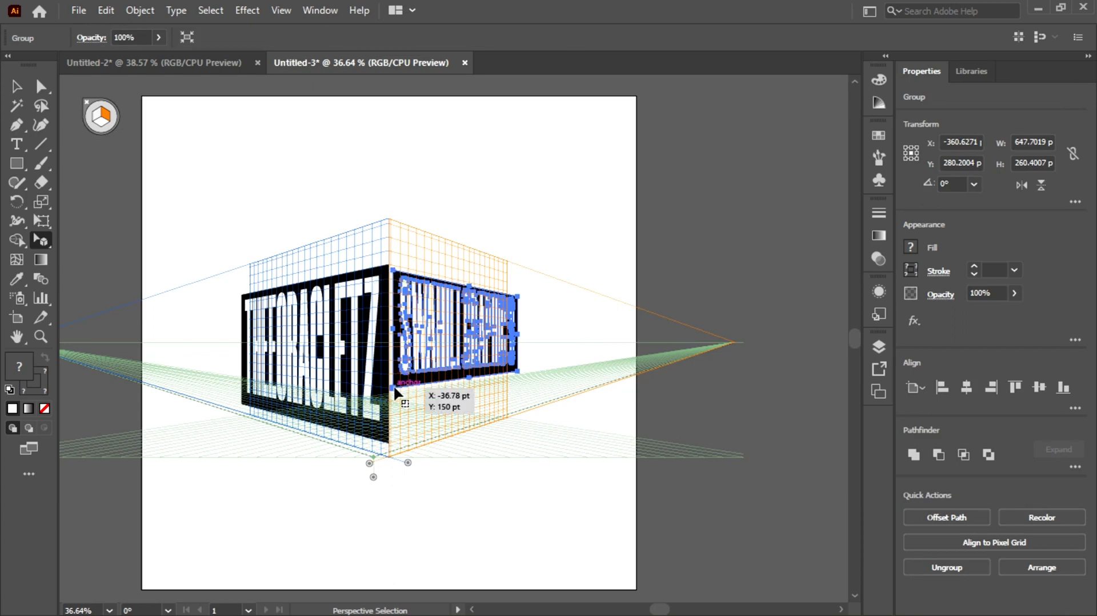
{"action": "left_click_drag", "start_coordinate": [392, 391], "coordinate": [391, 446]}
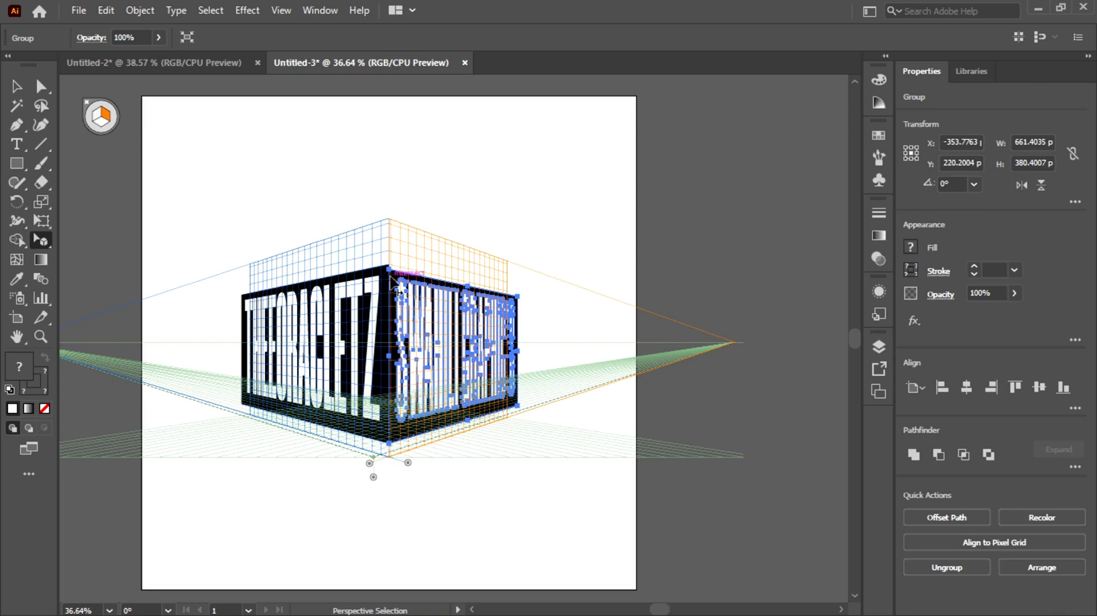
{"action": "left_click_drag", "start_coordinate": [389, 270], "coordinate": [390, 264]}
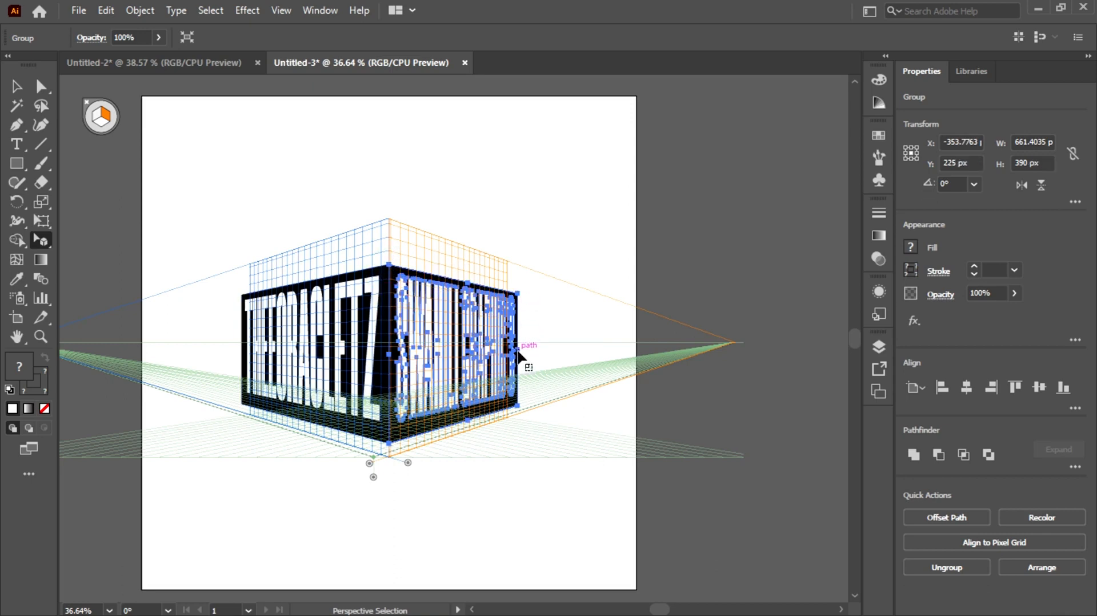
{"action": "left_click_drag", "start_coordinate": [518, 353], "coordinate": [511, 351]}
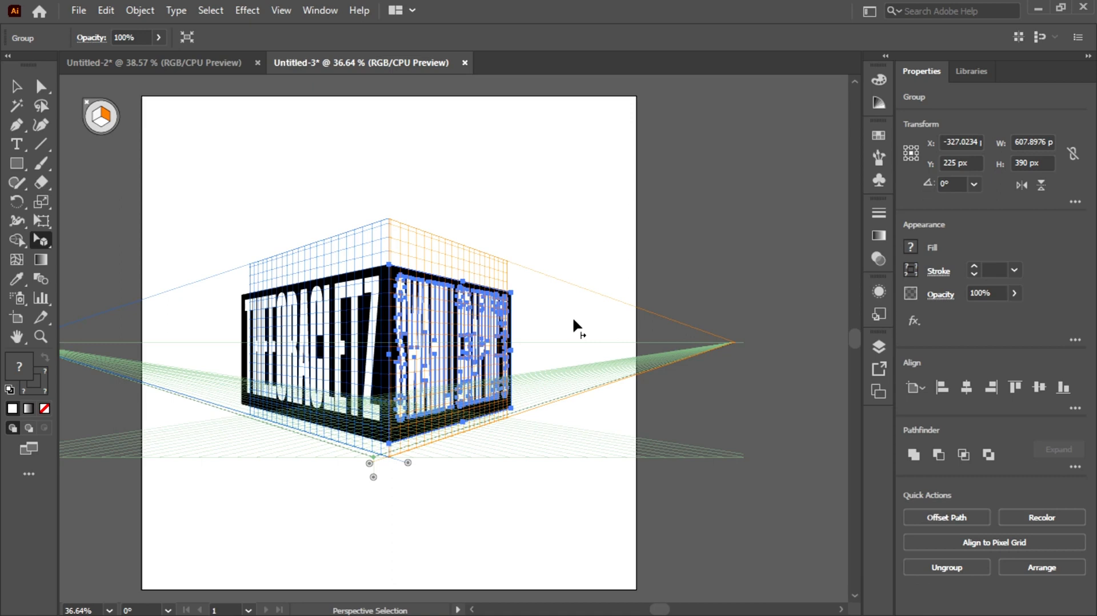
- Deselect everything and hide the perspective grid
{"action": "left_click", "coordinate": [140, 11]}
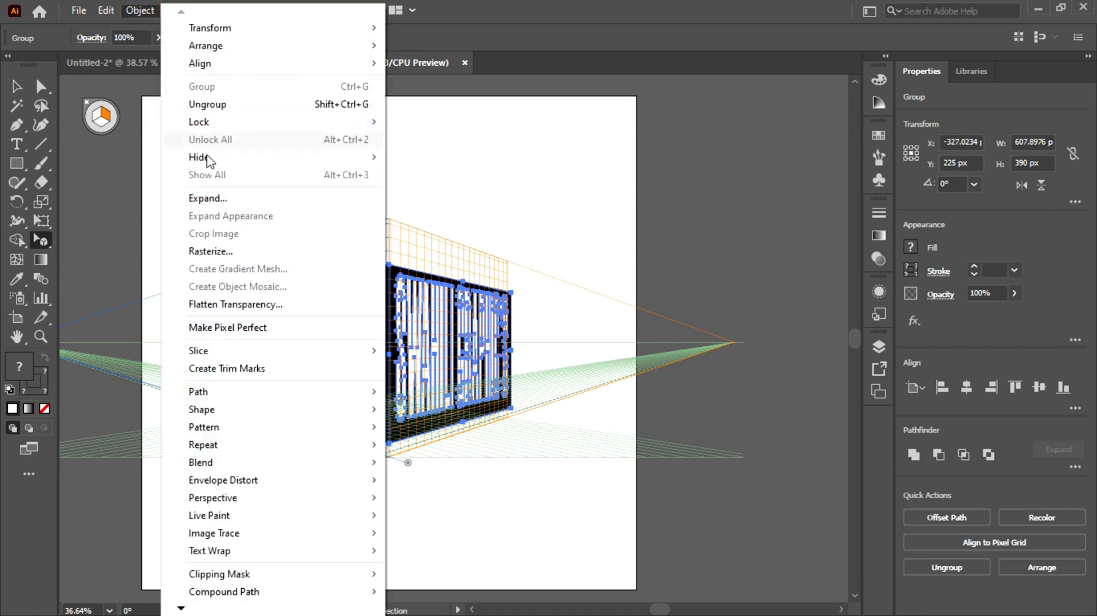
{"action": "left_click", "coordinate": [605, 3]}
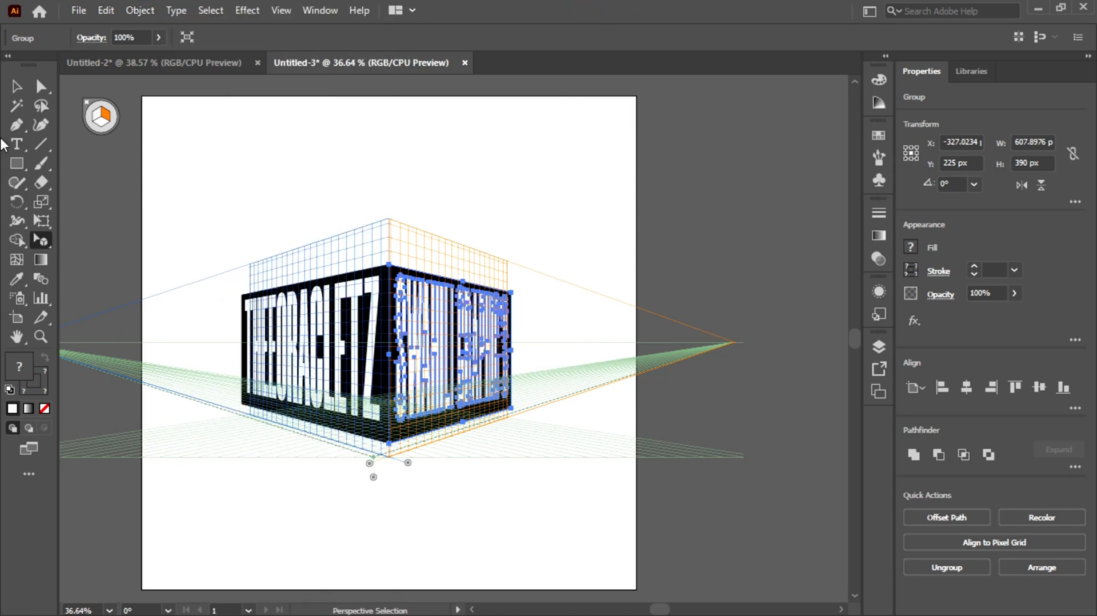
{"action": "left_click", "coordinate": [15, 88]}
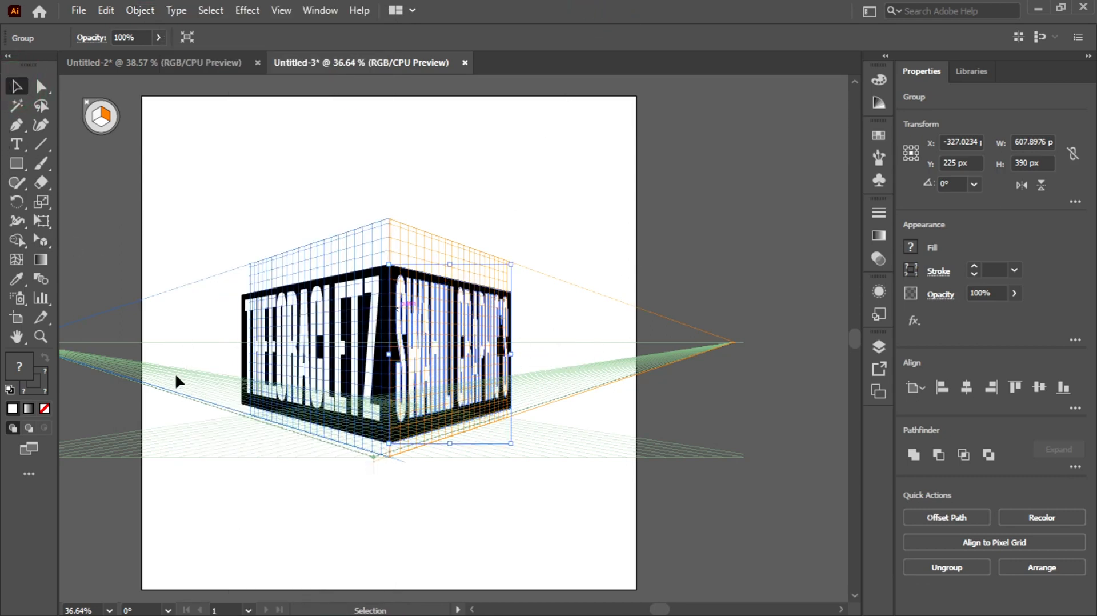
{"action": "left_click", "coordinate": [387, 541]}
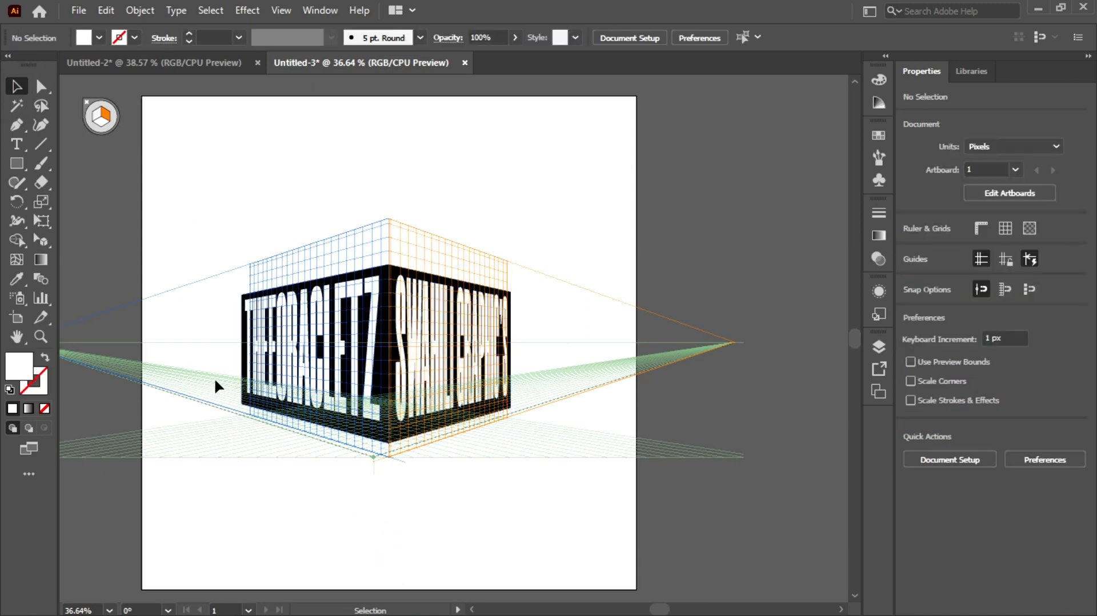
{"action": "left_click", "coordinate": [281, 11]}
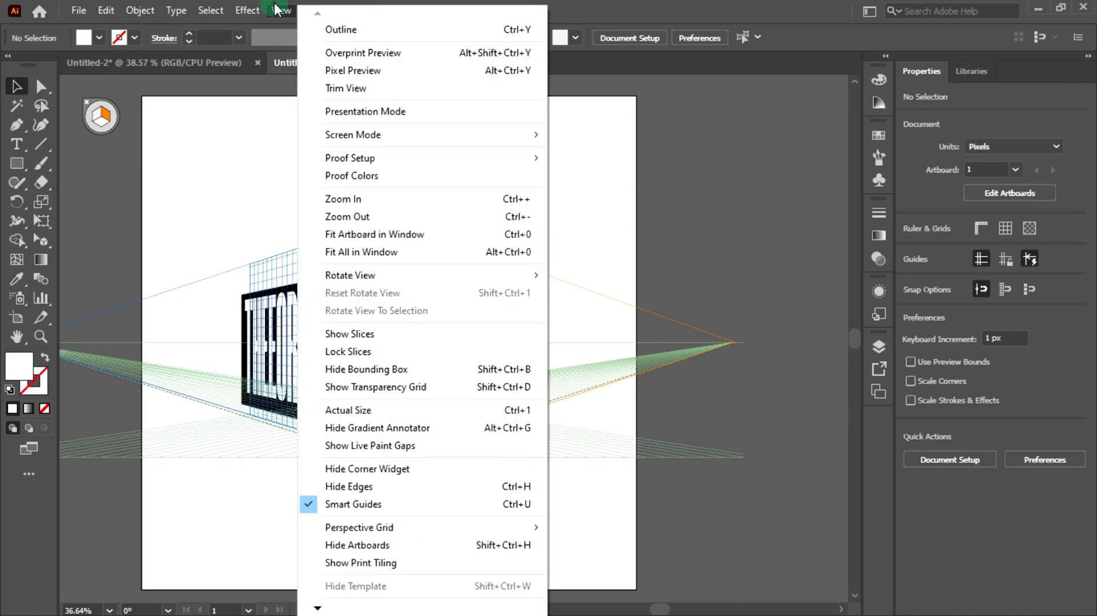
{"action": "mouse_move", "coordinate": [346, 527]}
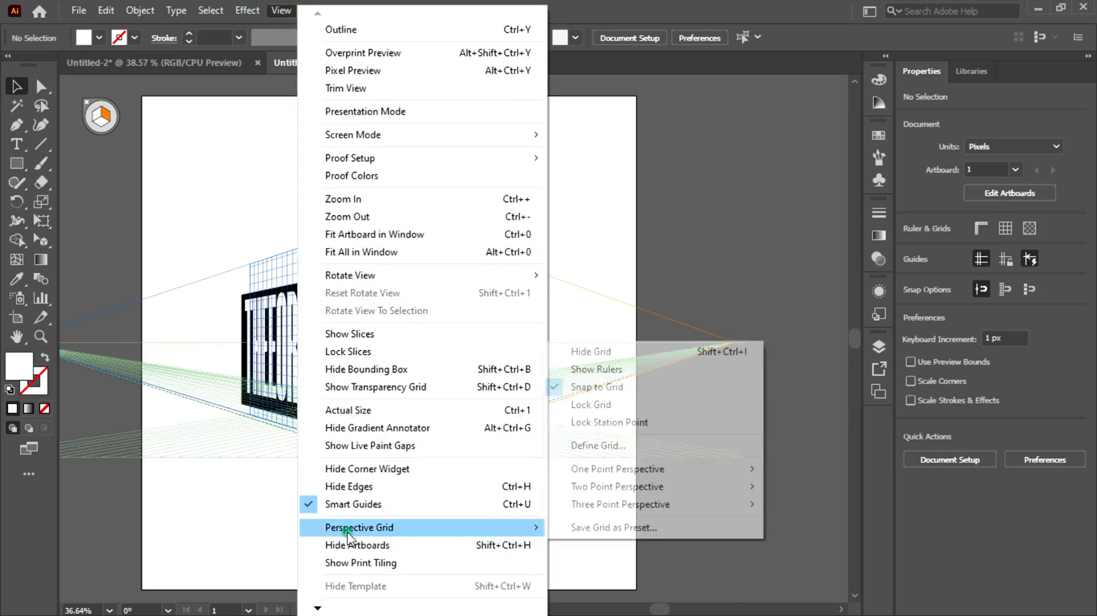
{"action": "left_click", "coordinate": [611, 353]}
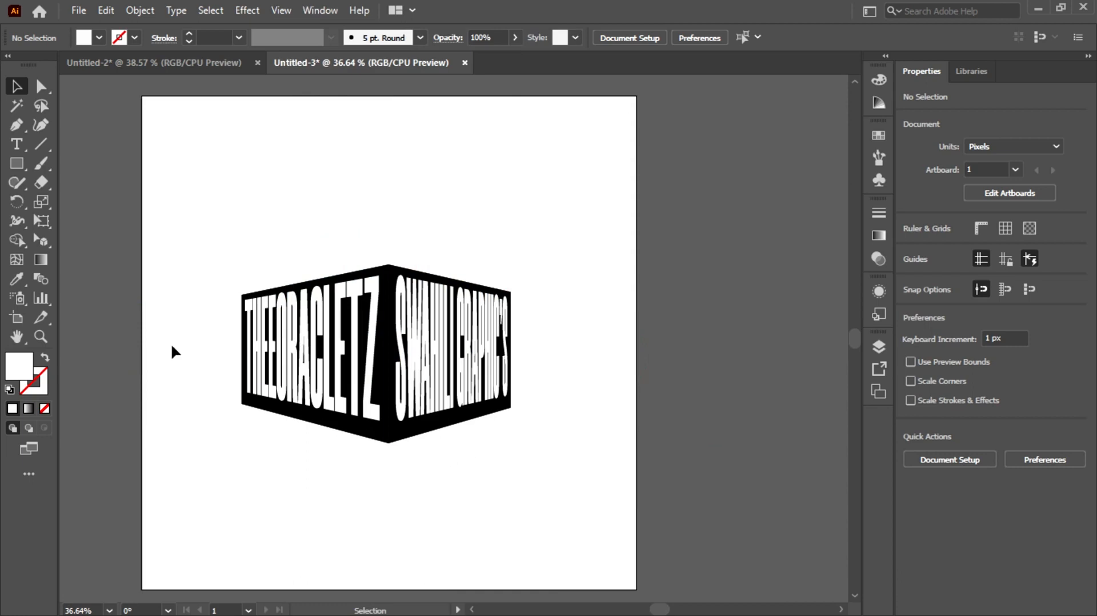
- Ungroup both the THEORACLETZ and the SWAHILI GRAPHIC'S perspective panels, deselecting after each
{"action": "left_click", "coordinate": [277, 341]}
{"action": "right_click", "coordinate": [279, 339]}
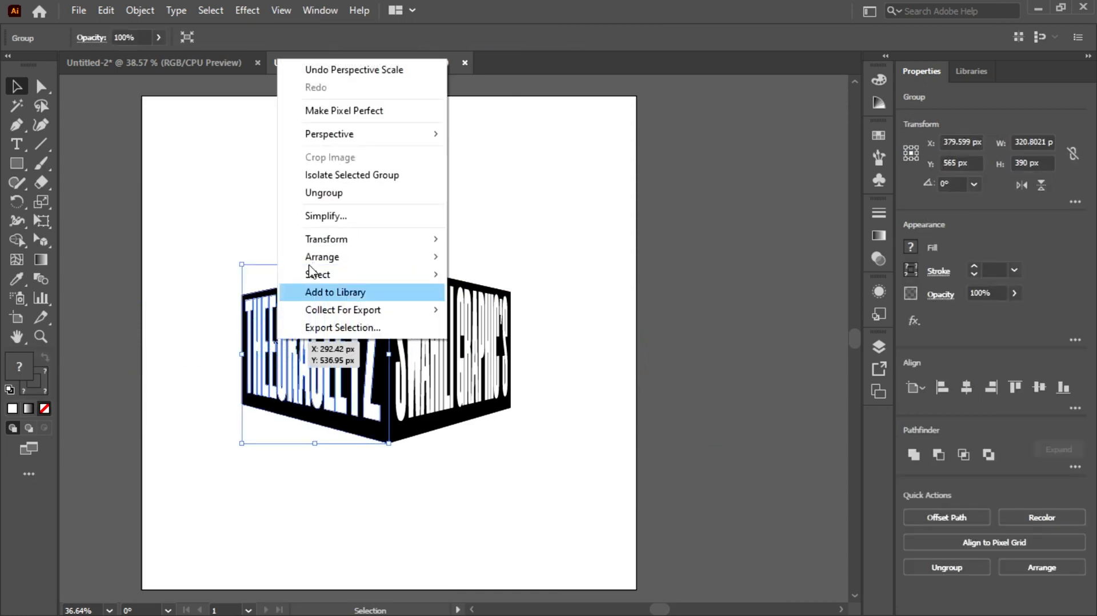
{"action": "left_click", "coordinate": [320, 192]}
{"action": "left_click", "coordinate": [539, 430]}
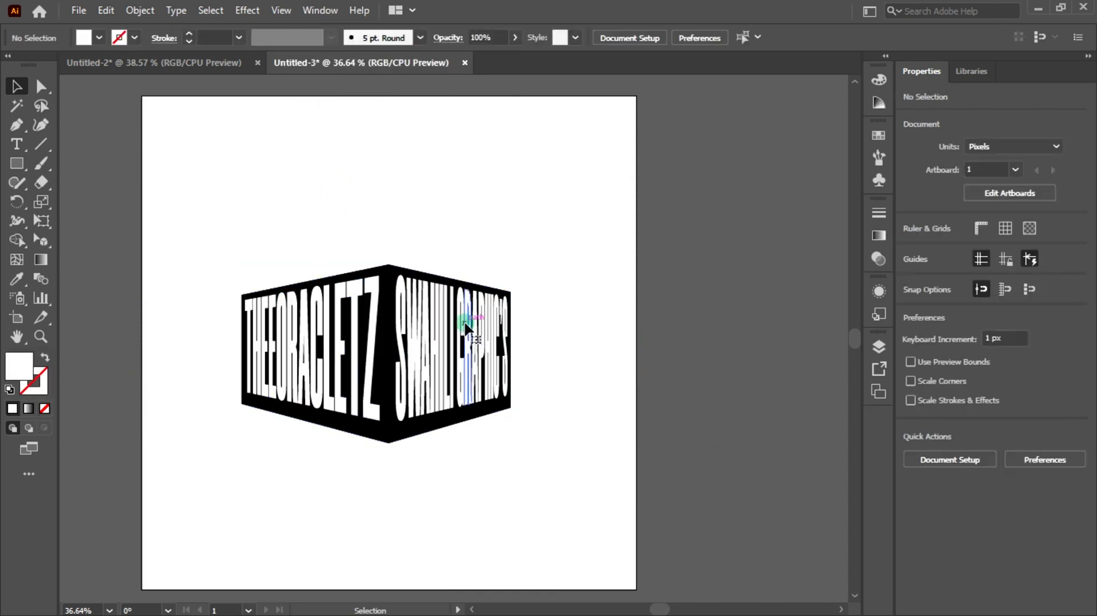
{"action": "left_click", "coordinate": [466, 323]}
{"action": "right_click", "coordinate": [466, 324]}
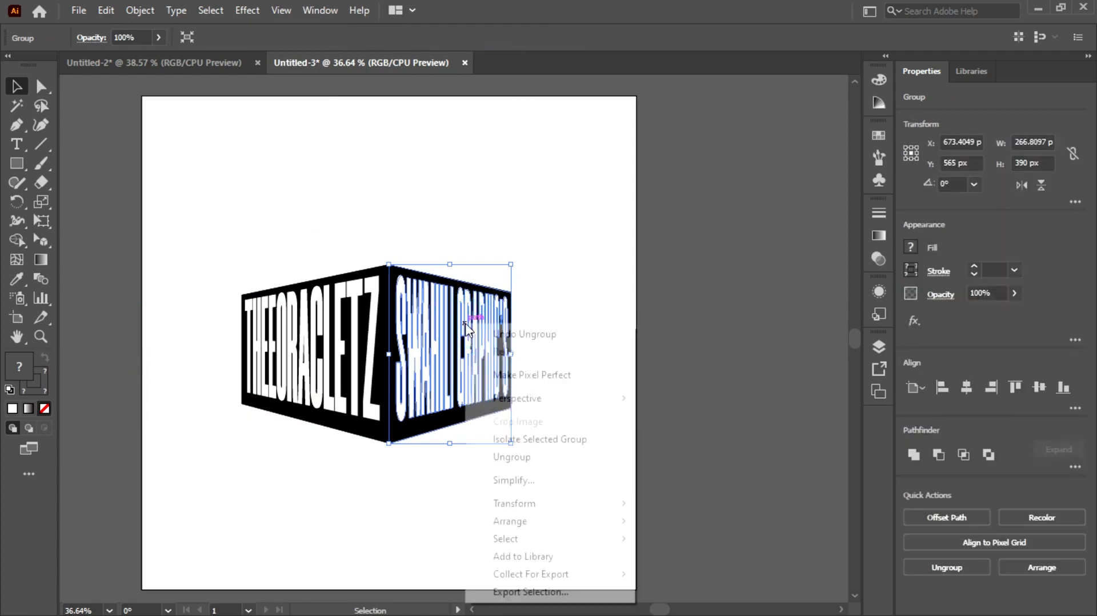
{"action": "left_click", "coordinate": [512, 458]}
{"action": "left_click", "coordinate": [527, 490]}
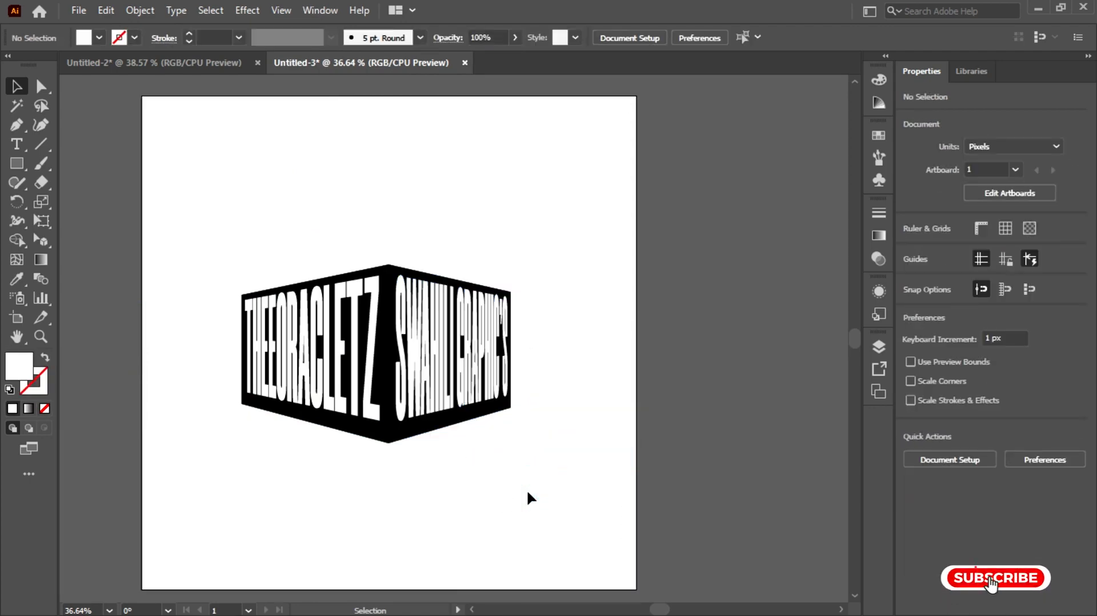
- Select the SWAHILI GRAPHIC'S letters and fill them with a gradient whose end stop is orange
{"action": "left_click", "coordinate": [410, 361]}
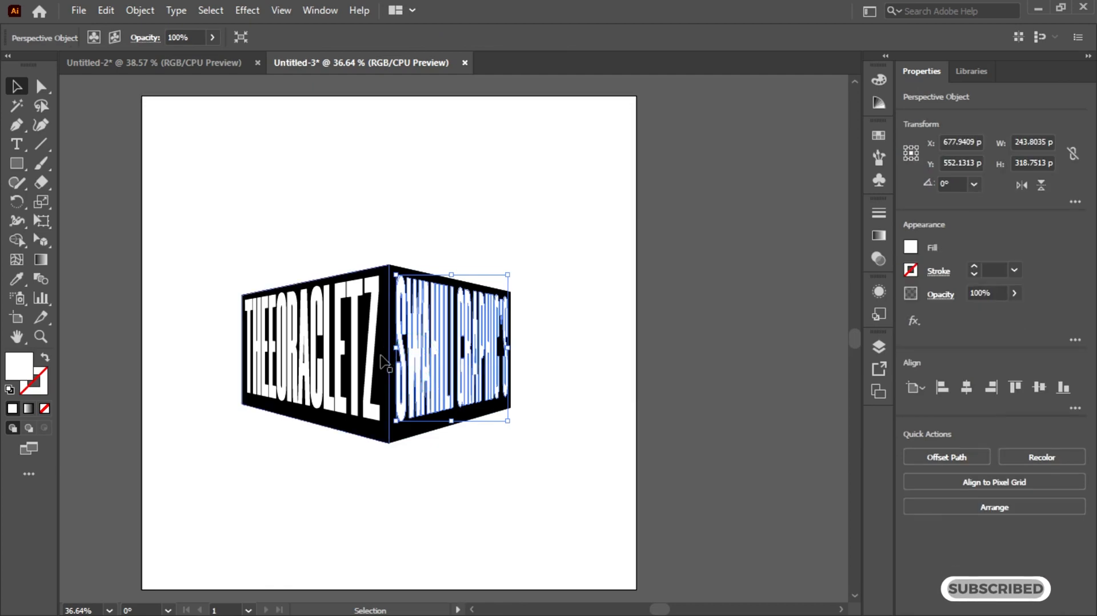
{"action": "left_click_drag", "start_coordinate": [395, 349], "coordinate": [384, 346]}
{"action": "left_click", "coordinate": [697, 343]}
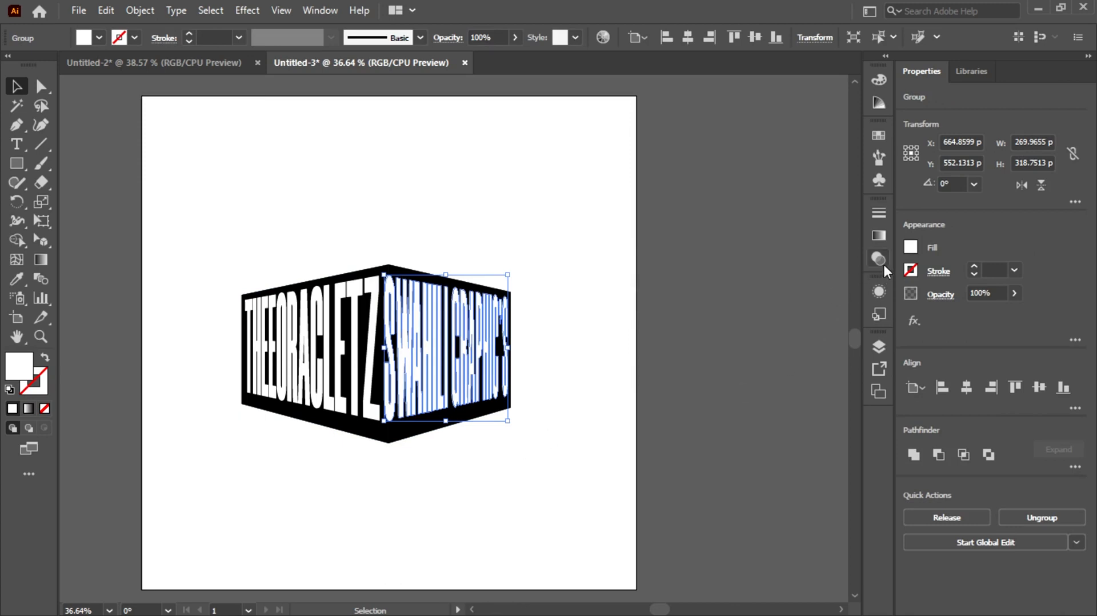
{"action": "left_click", "coordinate": [877, 236]}
{"action": "left_click", "coordinate": [784, 330]}
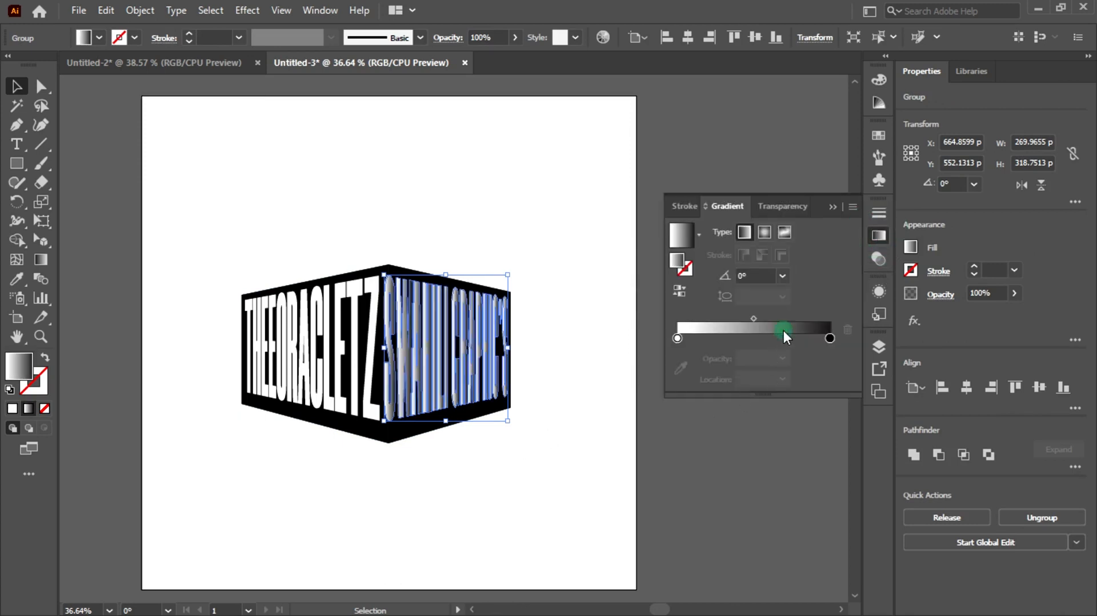
{"action": "left_click", "coordinate": [830, 336]}
{"action": "double_click", "coordinate": [830, 337]}
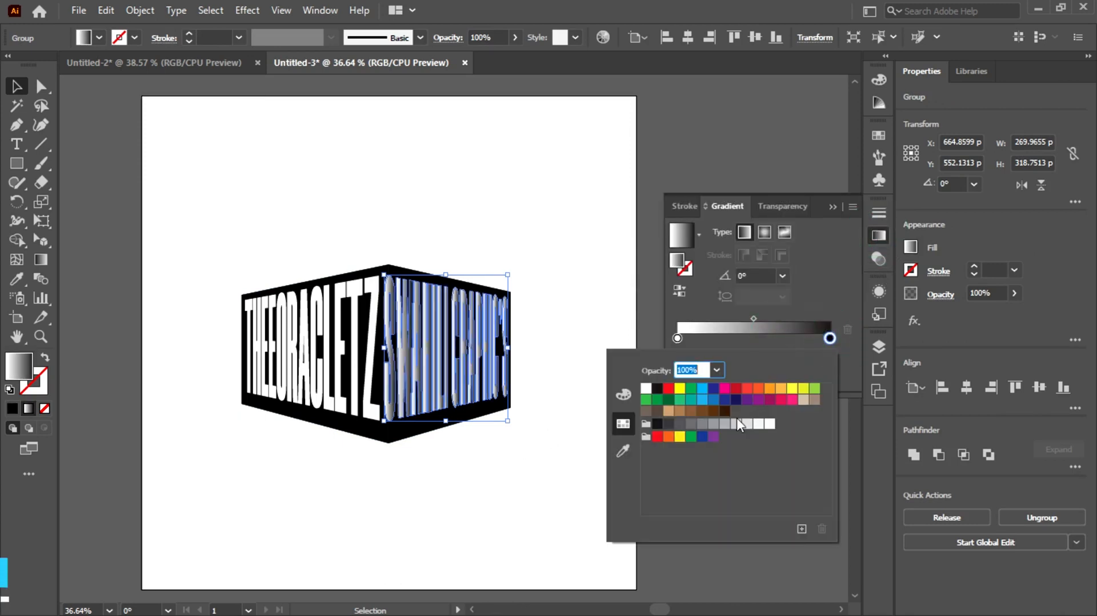
{"action": "left_click", "coordinate": [759, 389]}
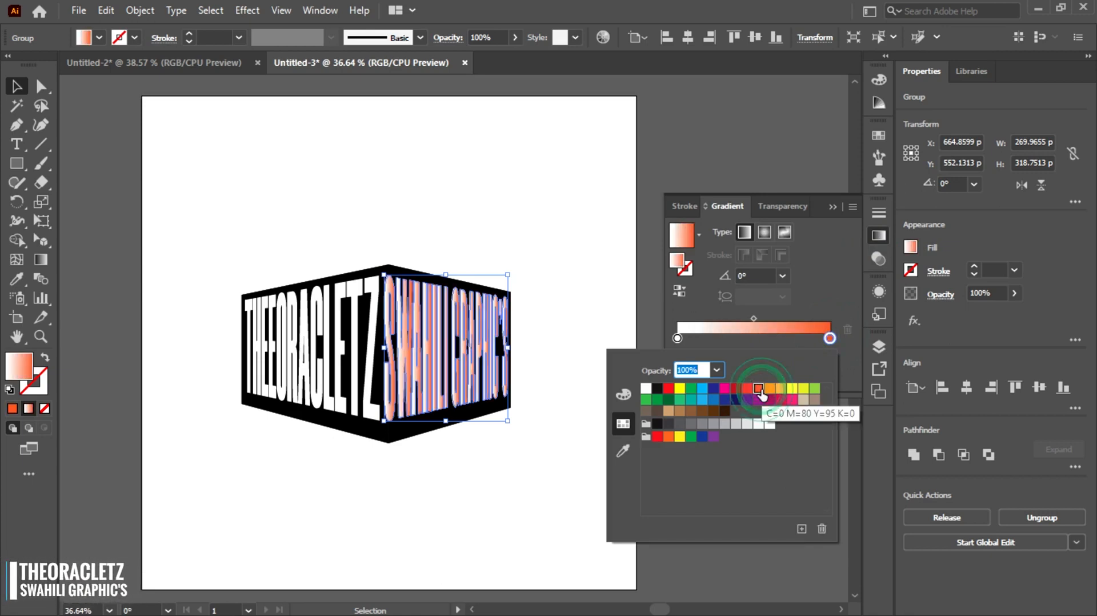
- Set the SWAHILI GRAPHIC'S gradient angle to -90°
{"action": "left_click", "coordinate": [780, 276]}
{"action": "left_click", "coordinate": [779, 275]}
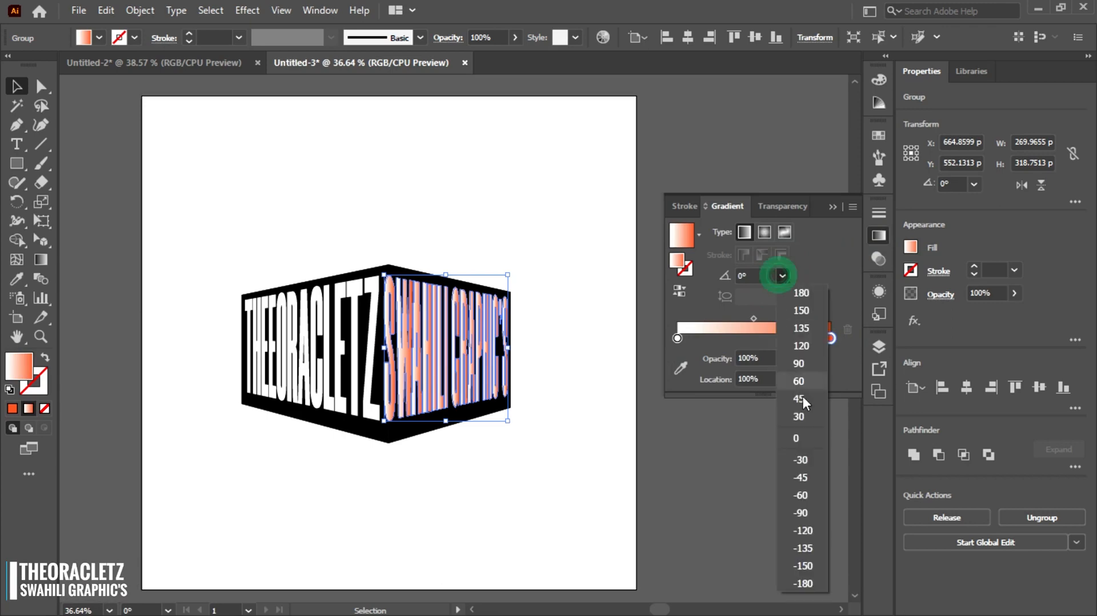
{"action": "left_click", "coordinate": [804, 517]}
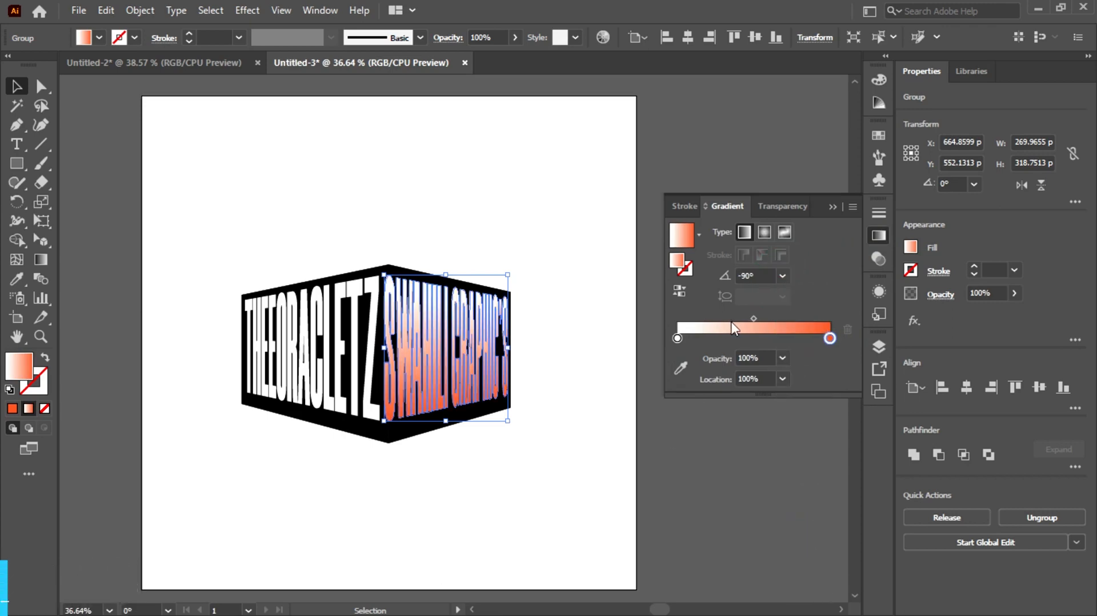
- Set the gradient's starting stop to yellow and close the gradient panel
{"action": "double_click", "coordinate": [677, 338]}
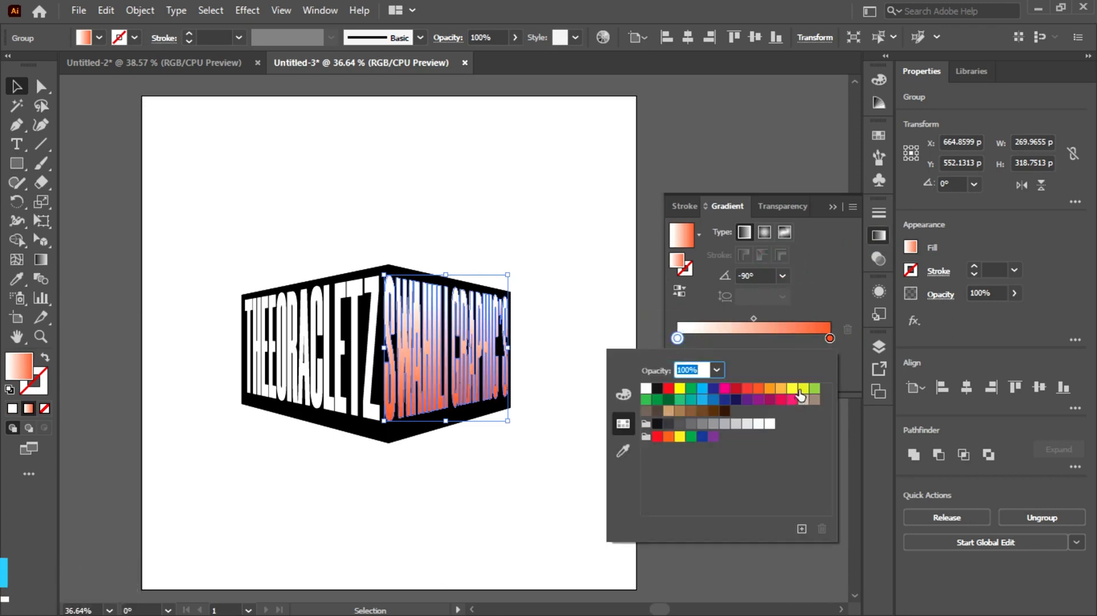
{"action": "left_click", "coordinate": [792, 389]}
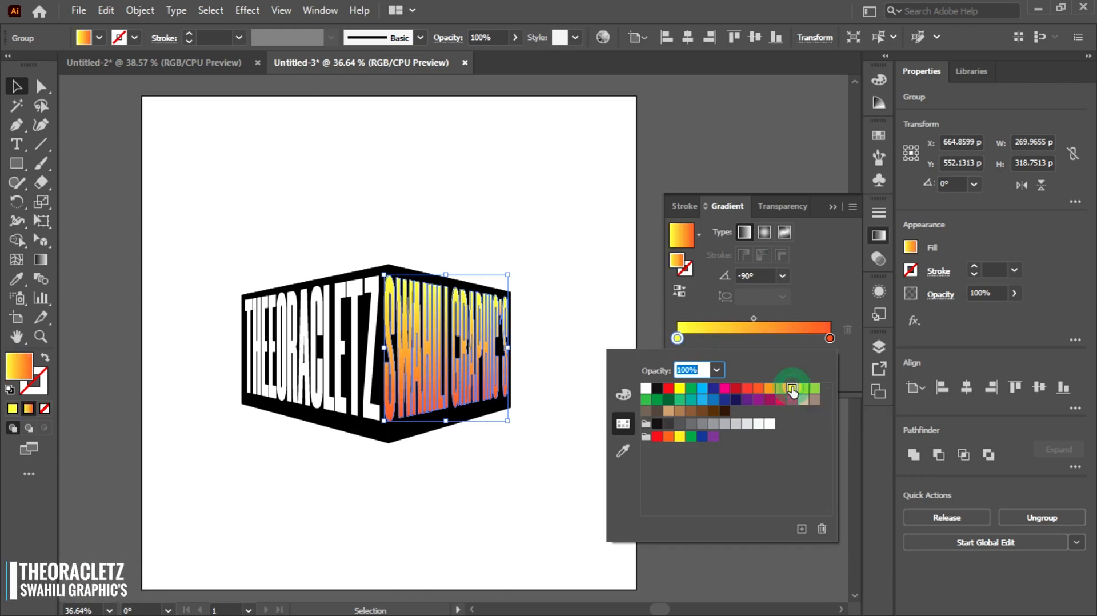
{"action": "left_click", "coordinate": [834, 206]}
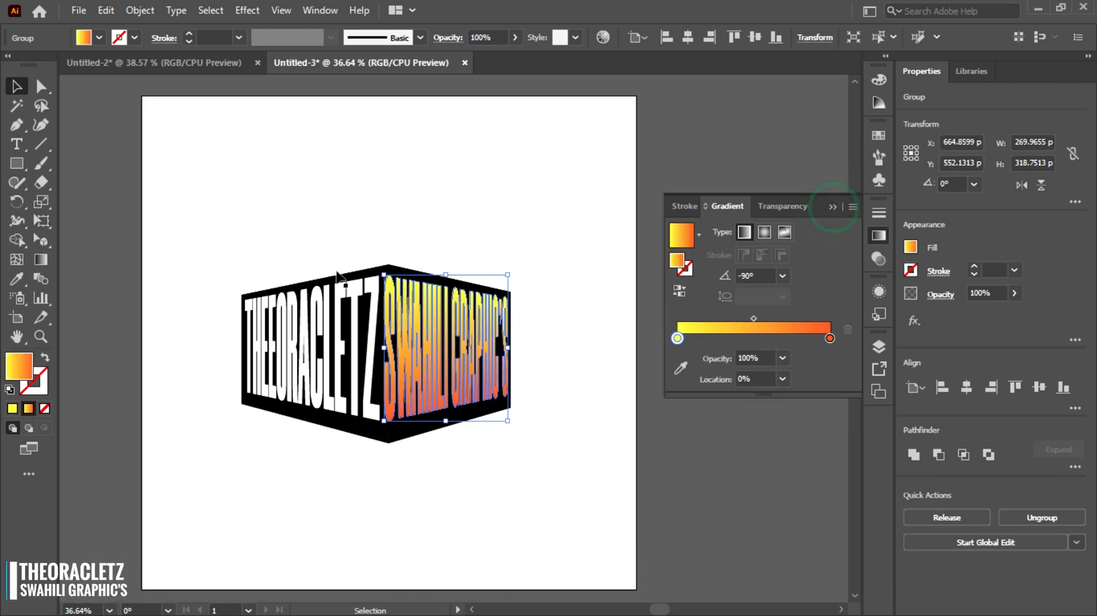
- Select the THEORACLETZ letters and copy the SWAHILI GRAPHIC'S gradient onto them with the Eyedropper
{"action": "left_click", "coordinate": [320, 326]}
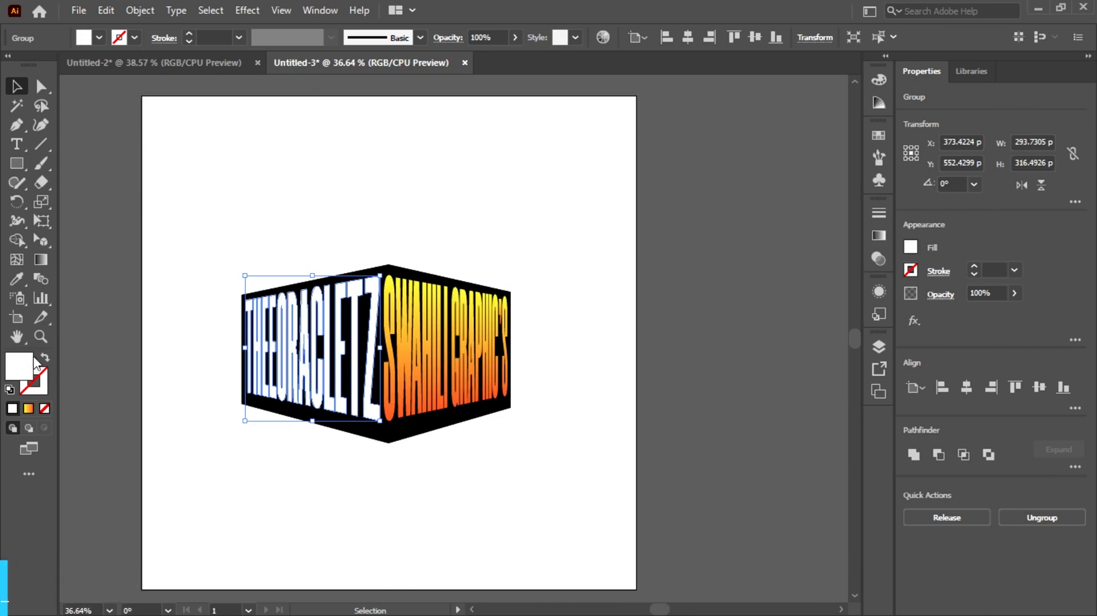
{"action": "left_click", "coordinate": [23, 275]}
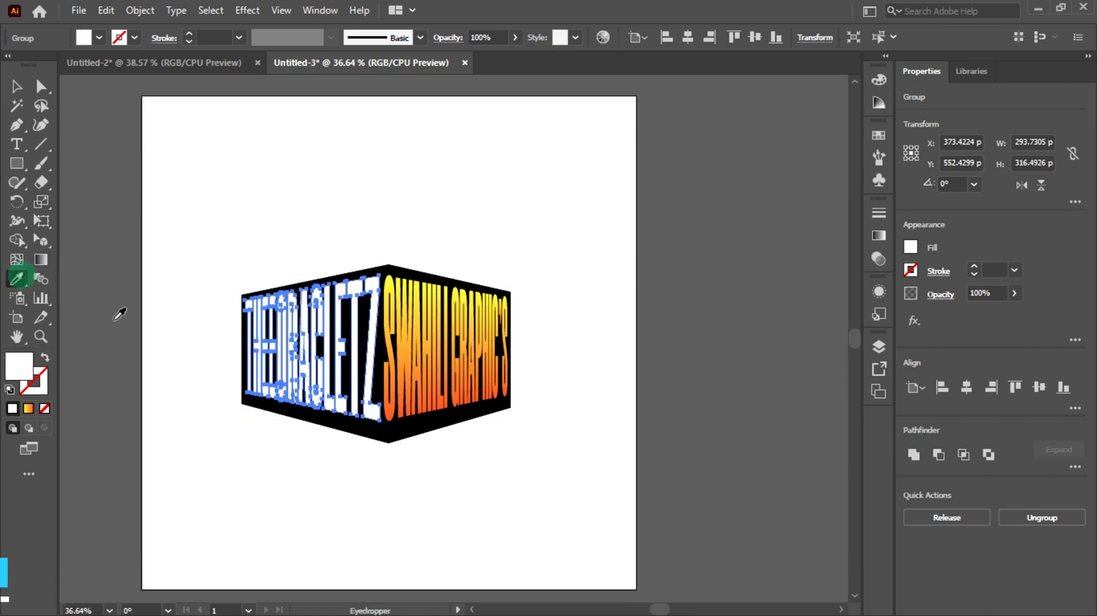
{"action": "left_click", "coordinate": [417, 309]}
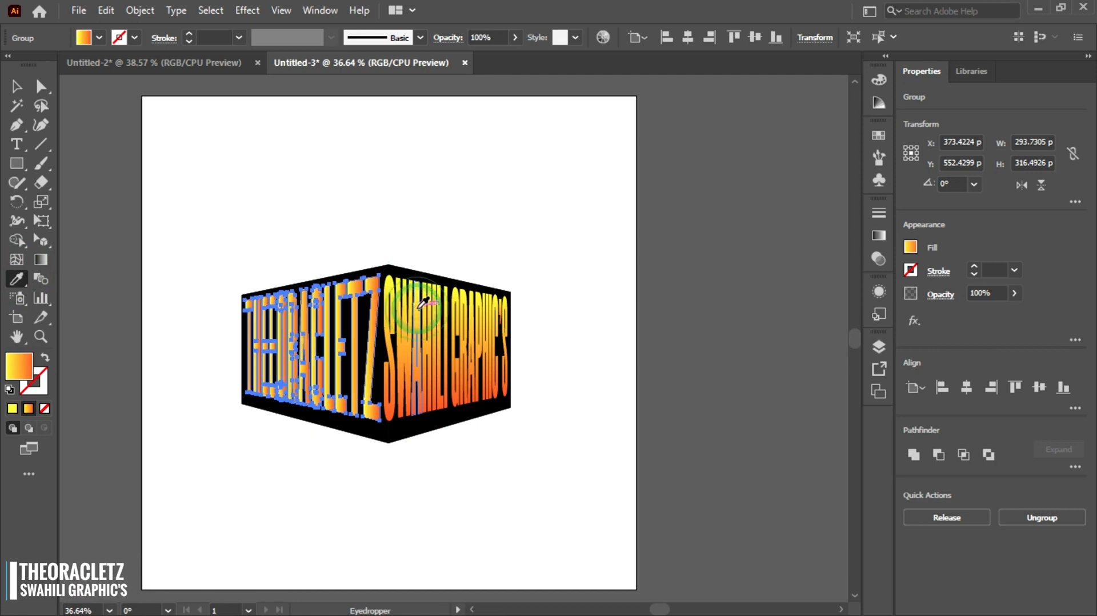
- Set the THEORACLETZ gradient angle to -90° and close the gradient panel
{"action": "left_click", "coordinate": [878, 236]}
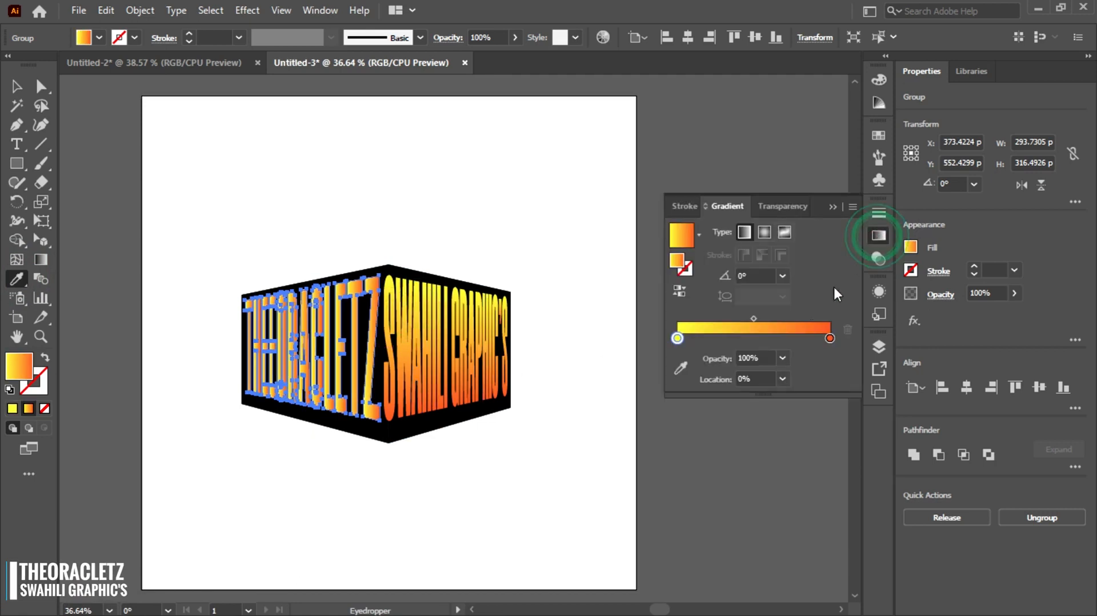
{"action": "left_click", "coordinate": [778, 275]}
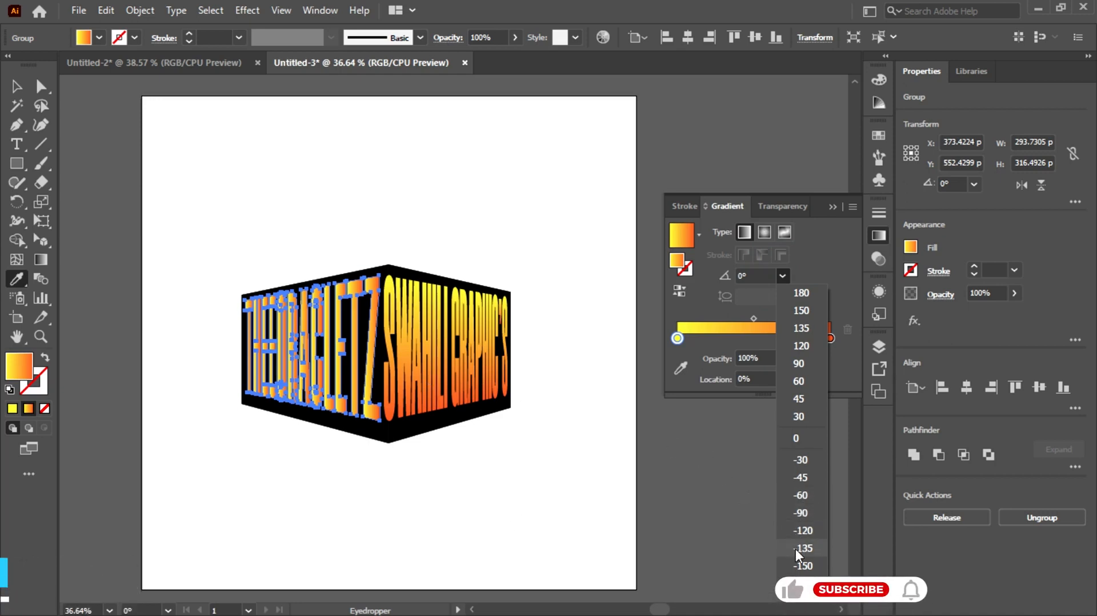
{"action": "left_click", "coordinate": [800, 513]}
{"action": "left_click", "coordinate": [833, 206]}
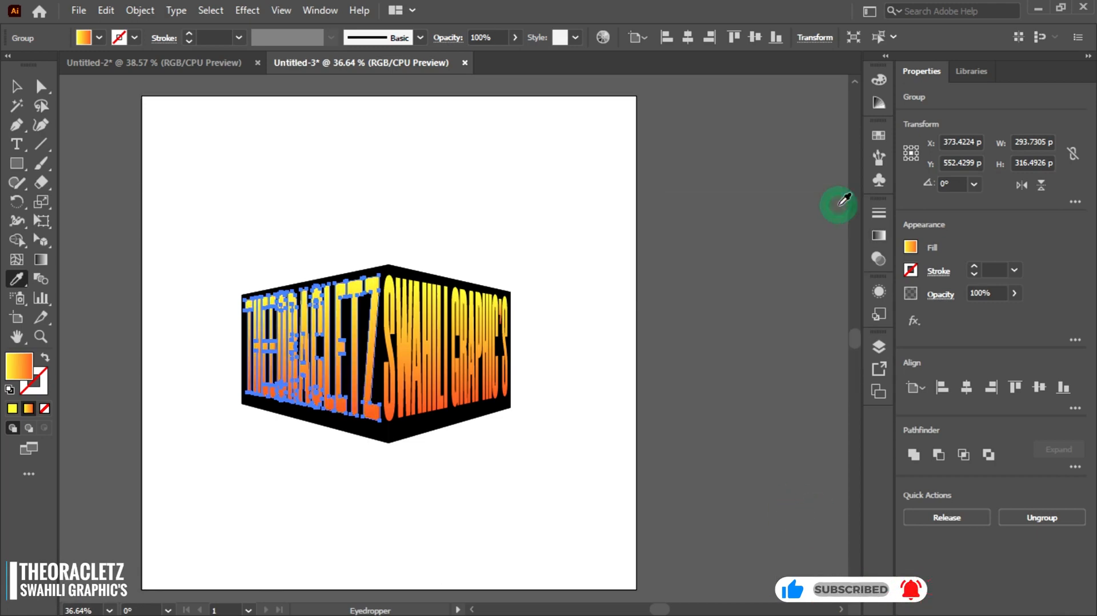
- Select the whole box with the Selection tool to inspect it, then deselect everything
{"action": "left_click", "coordinate": [16, 85]}
{"action": "left_click", "coordinate": [62, 282]}
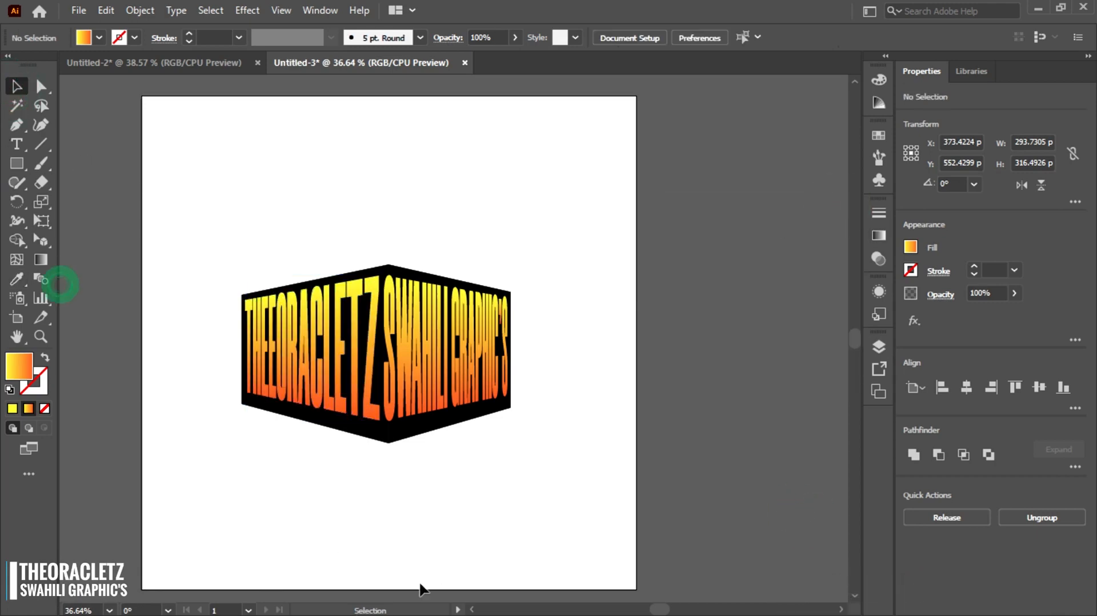
{"action": "left_click_drag", "start_coordinate": [181, 180], "coordinate": [496, 546]}
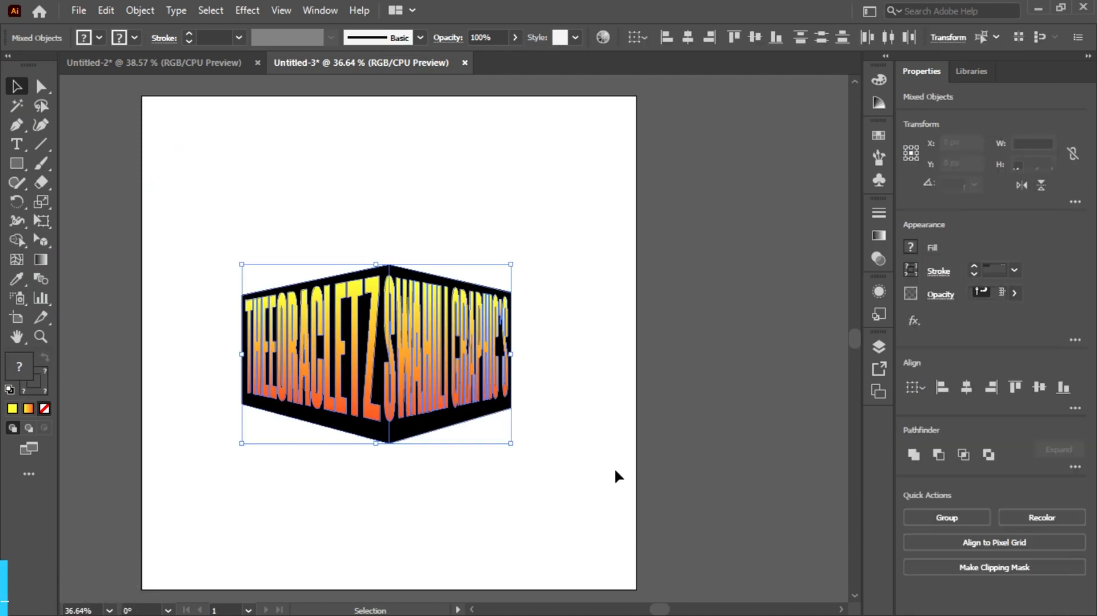
{"action": "left_click", "coordinate": [615, 454]}
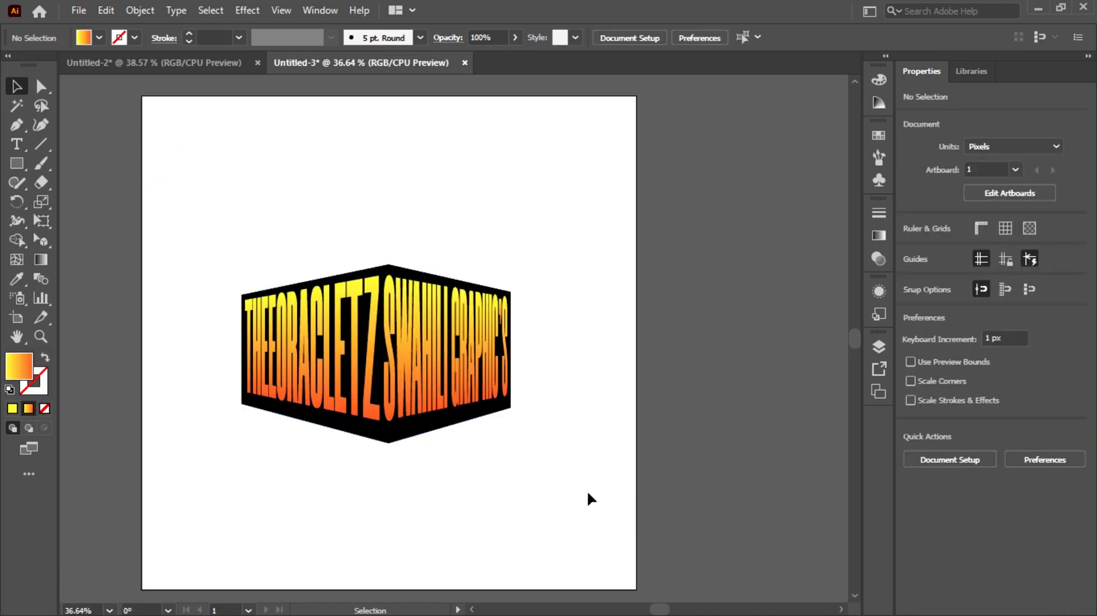